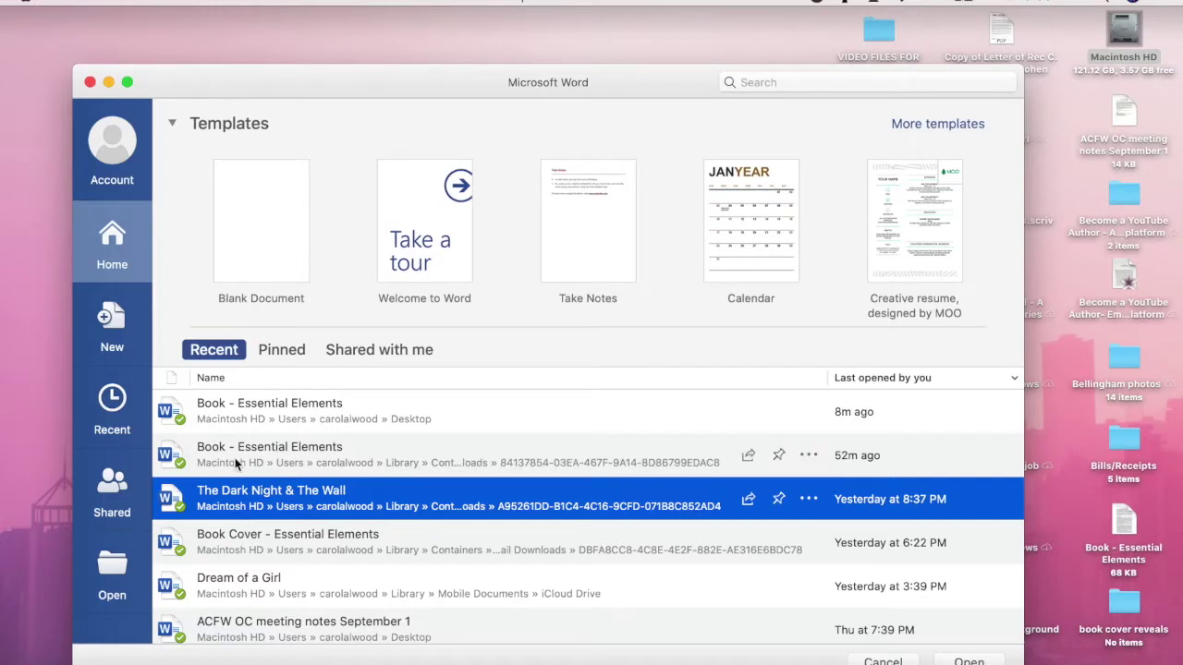
Open Dream of a Girl from Recent and delete the break before the Owen heading, leaving 49 pages
{"action": "left_click", "coordinate": [223, 582]}
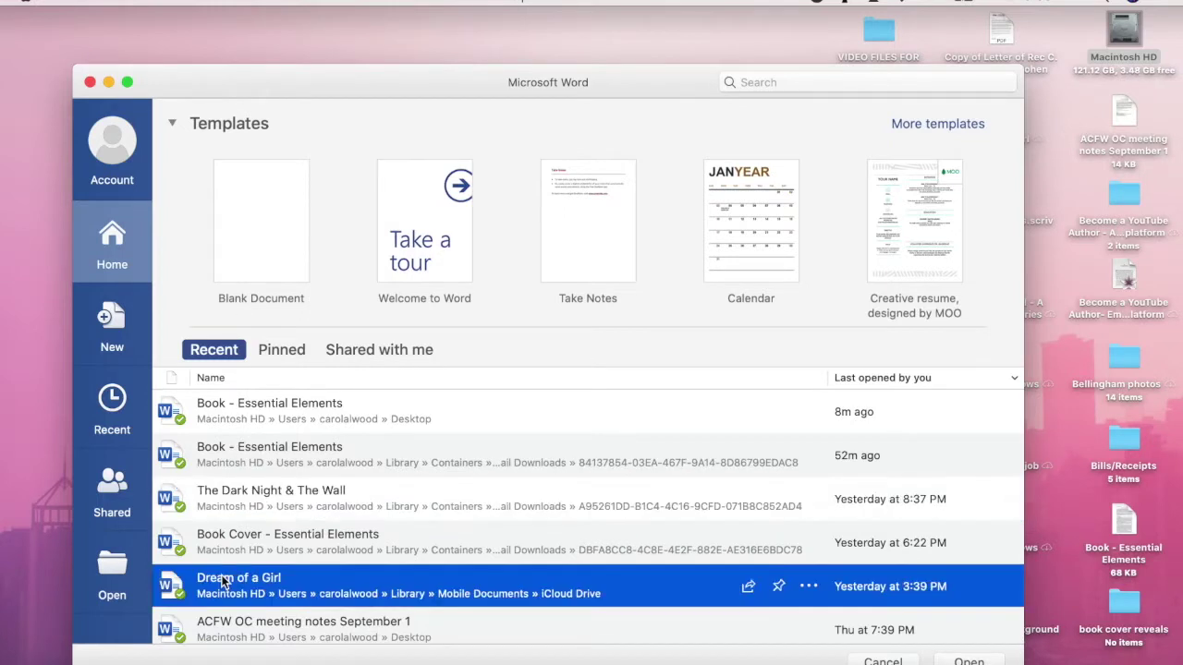
{"action": "double_click", "coordinate": [222, 582]}
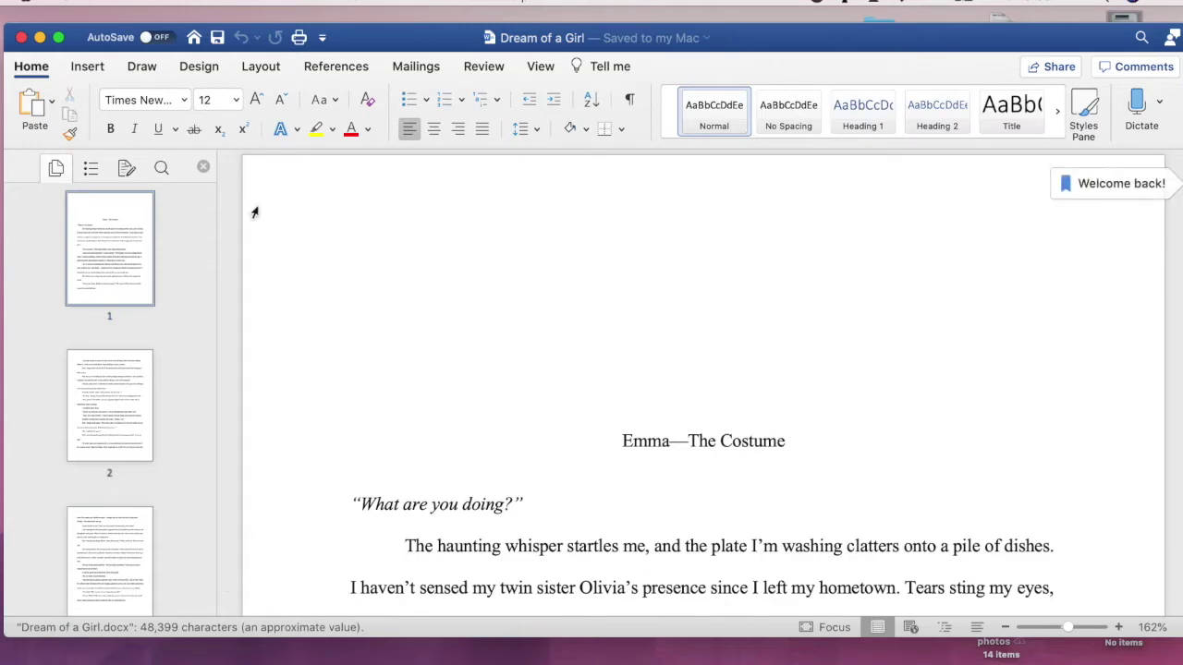
{"action": "scroll", "coordinate": [369, 329], "scroll_direction": "down", "scroll_amount": 10}
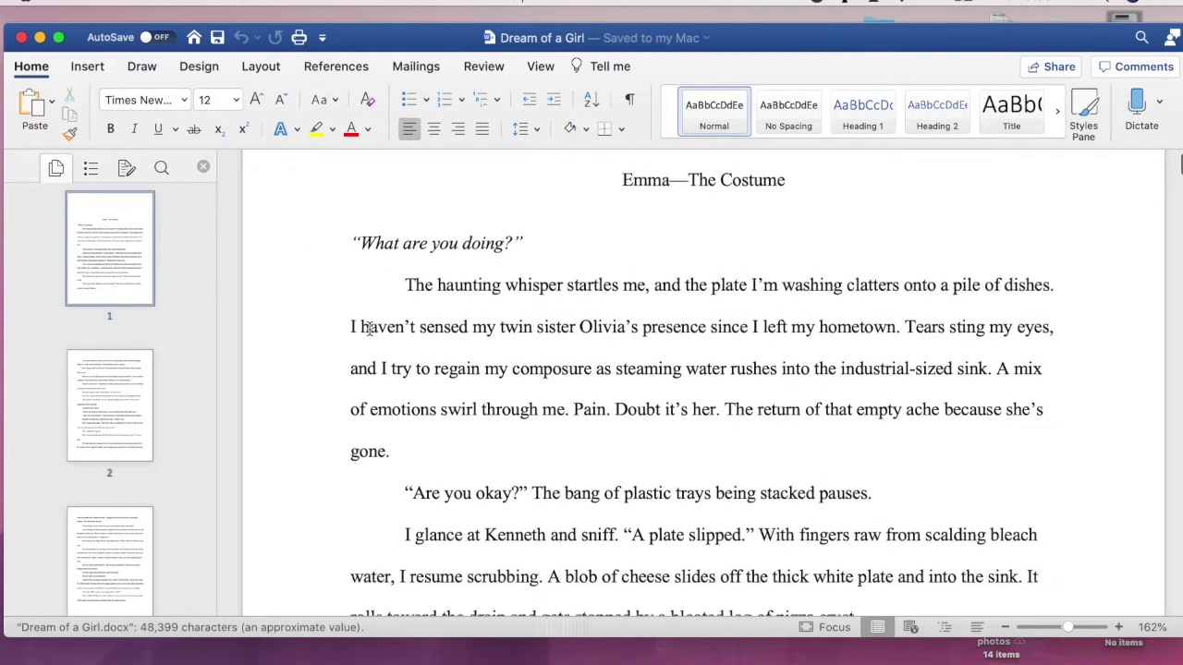
{"action": "scroll", "coordinate": [443, 324], "scroll_direction": "down", "scroll_amount": 20}
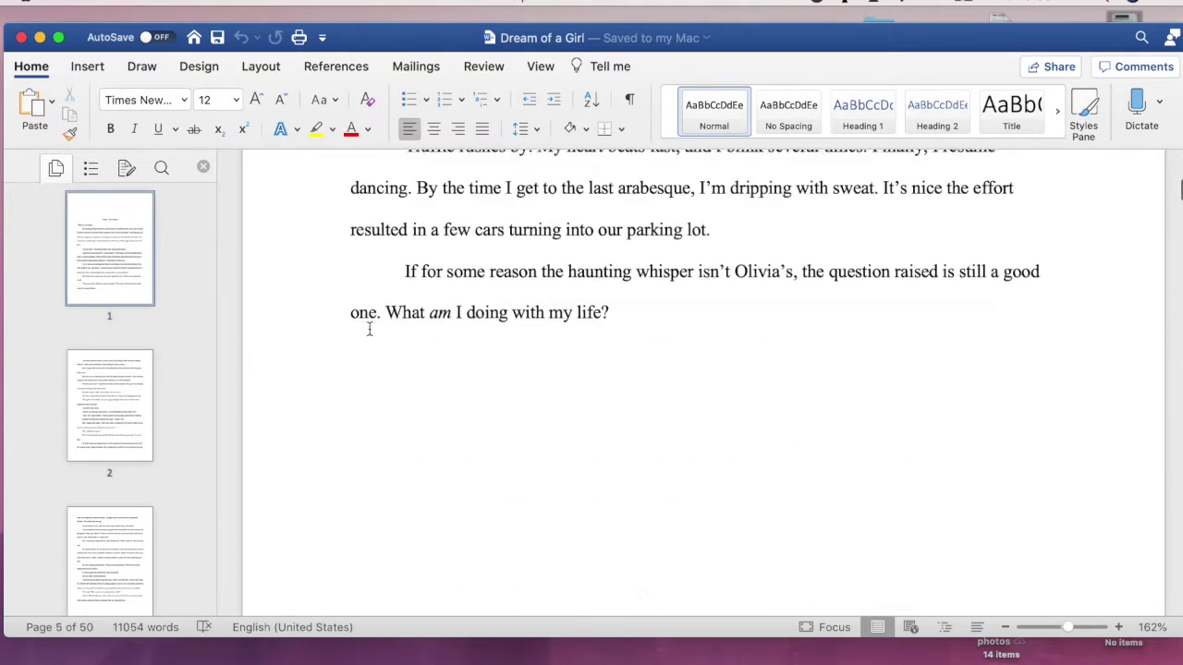
{"action": "scroll", "coordinate": [634, 433], "scroll_direction": "down", "scroll_amount": 5}
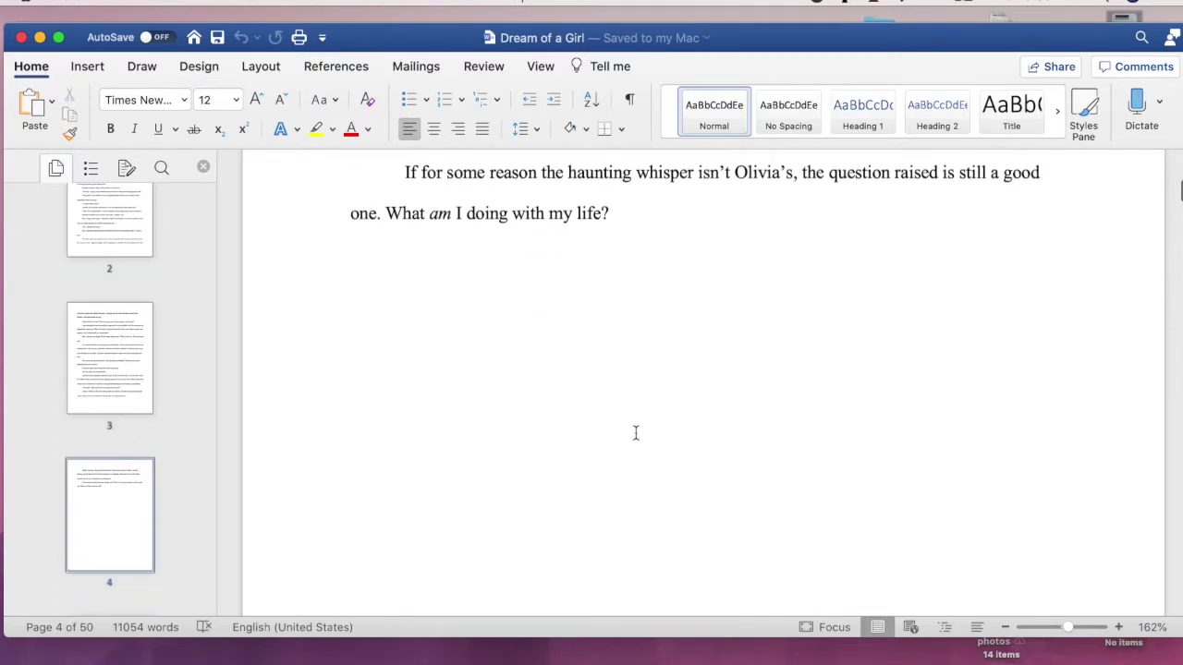
{"action": "scroll", "coordinate": [635, 434], "scroll_direction": "down", "scroll_amount": 6}
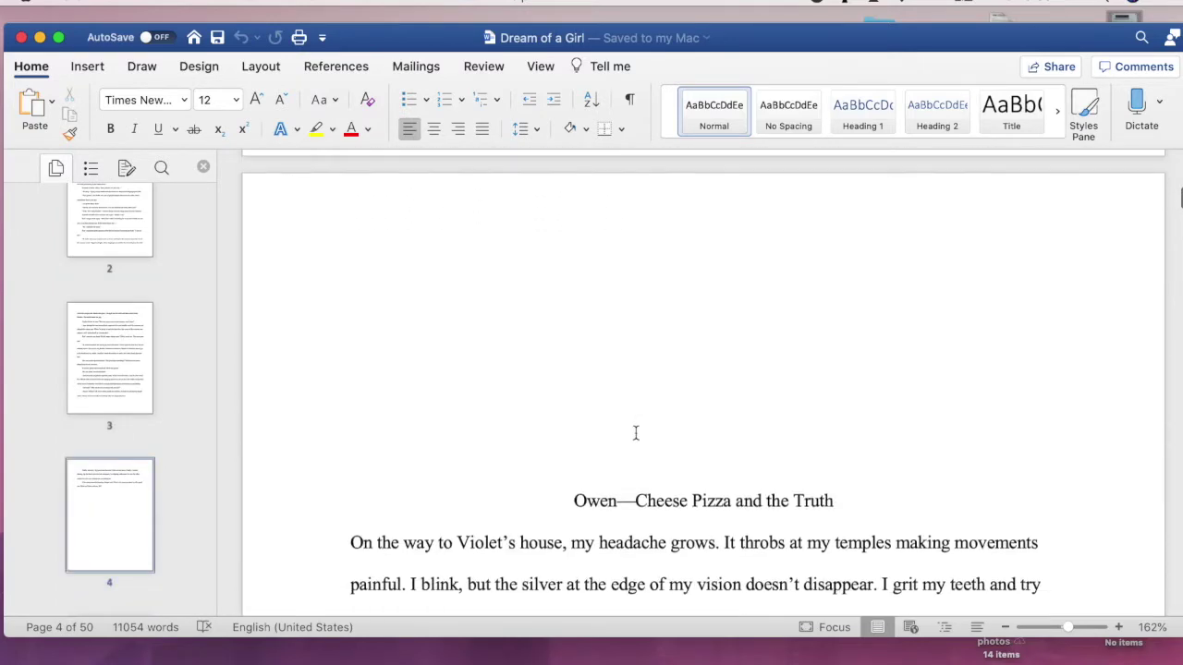
{"action": "key", "text": "BackSpace"}
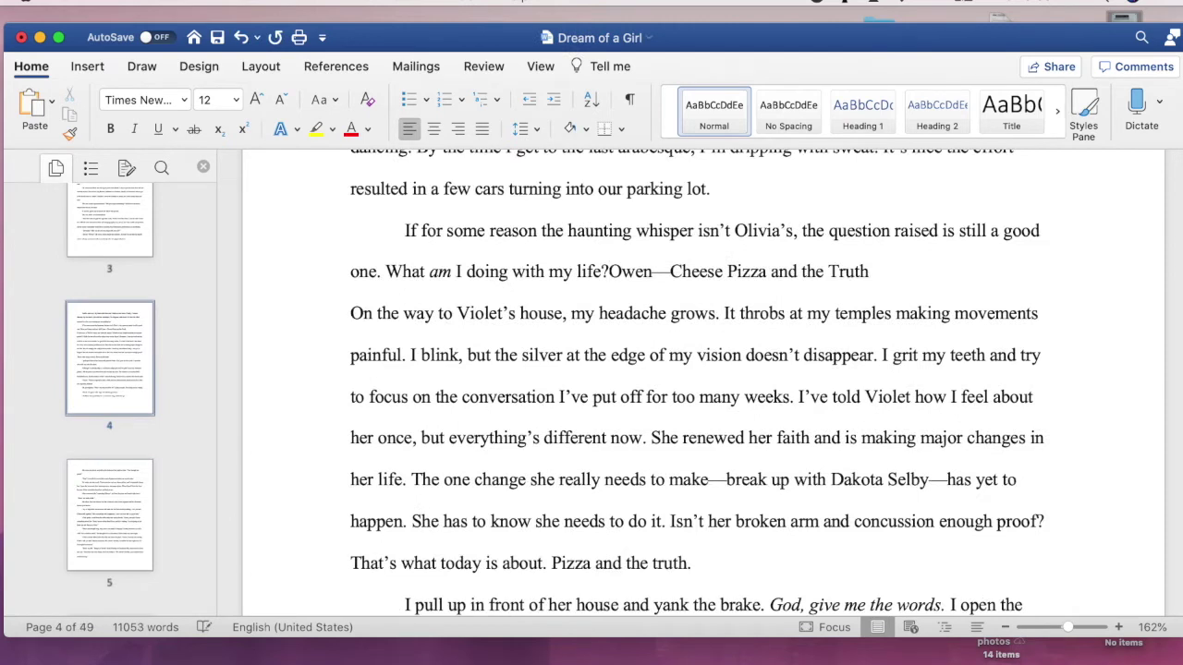
Insert a page break before the Owen—Cheese Pizza and the Truth heading and remove its indent
{"action": "left_click", "coordinate": [260, 67]}
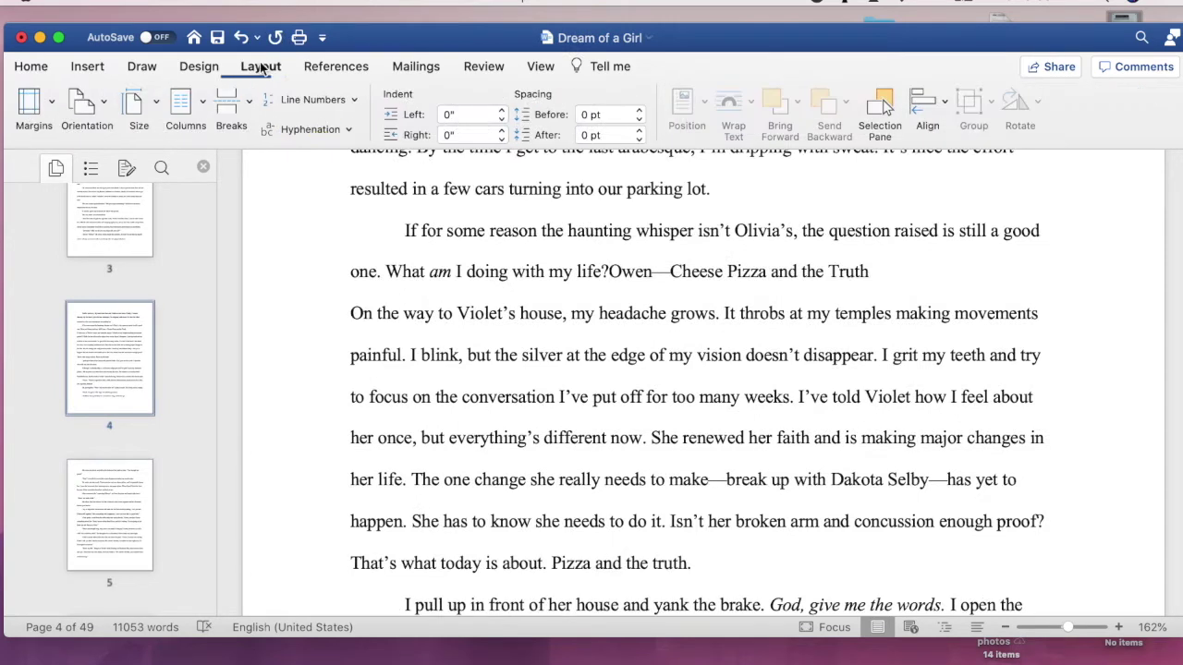
{"action": "left_click", "coordinate": [233, 110]}
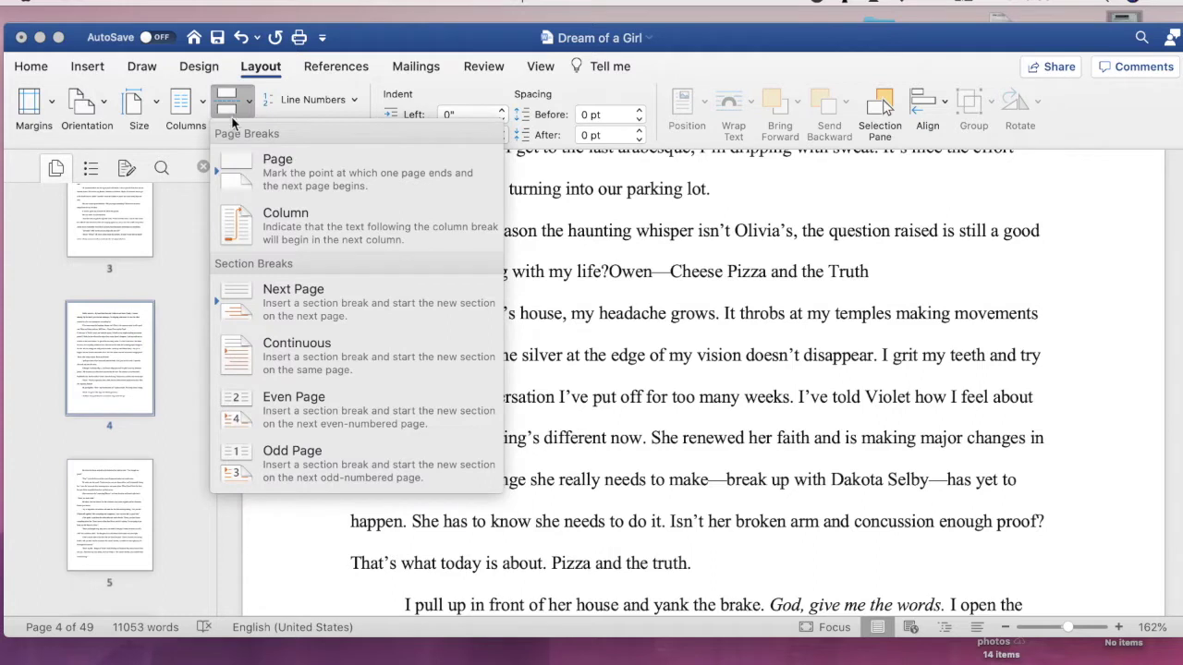
{"action": "left_click", "coordinate": [230, 164]}
{"action": "scroll", "coordinate": [322, 328], "scroll_direction": "down", "scroll_amount": 3}
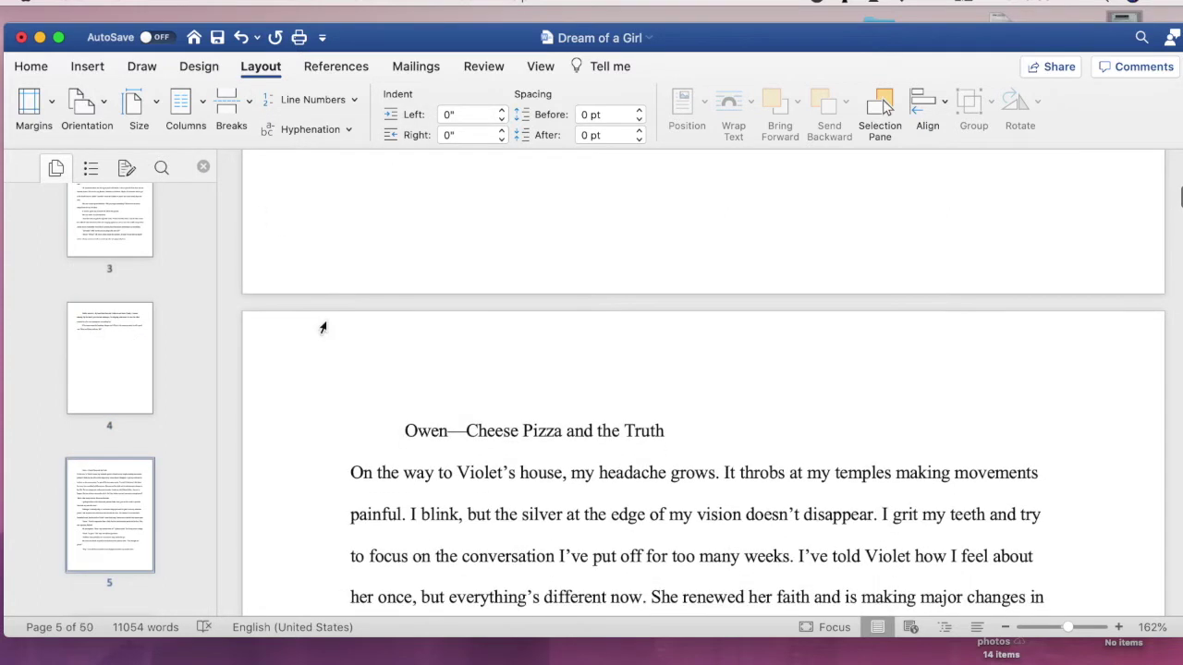
{"action": "key", "text": "BackSpace"}
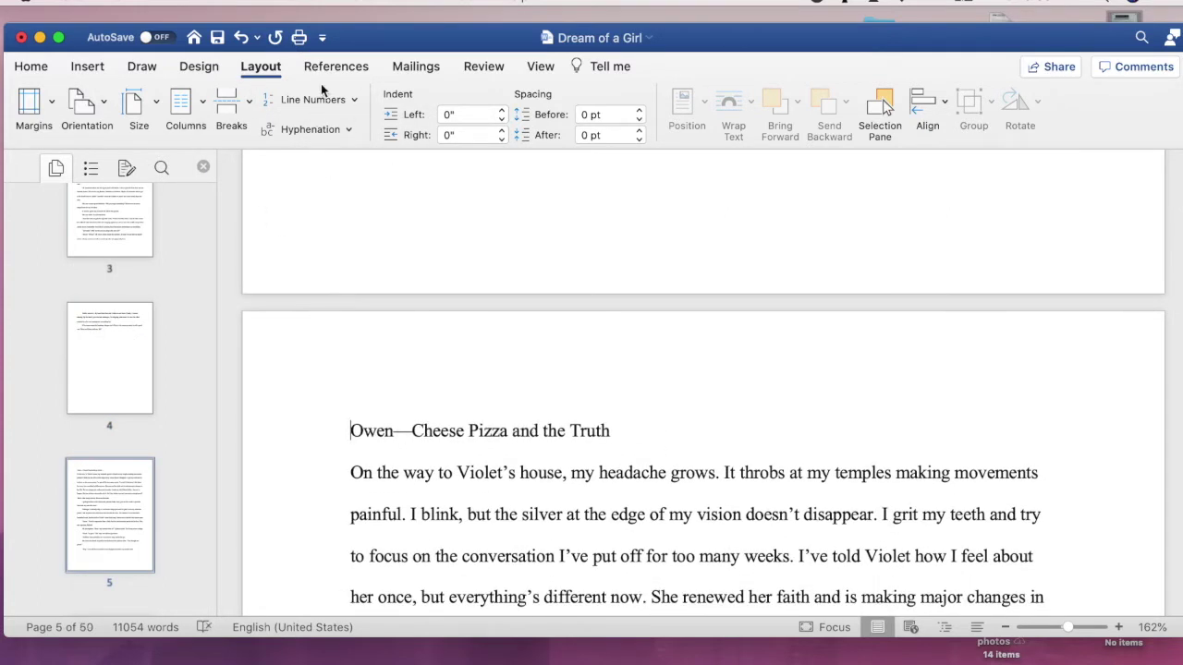
Centre the Owen heading and add blank lines above it to set it lower
{"action": "left_click", "coordinate": [32, 67]}
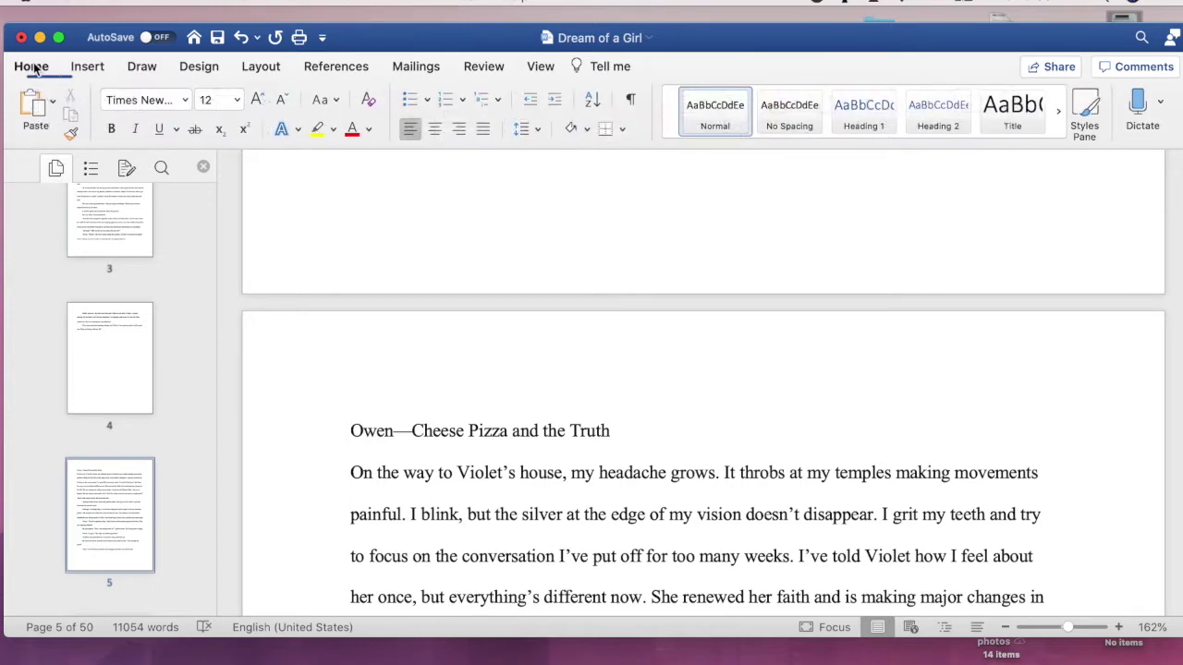
{"action": "left_click", "coordinate": [432, 131]}
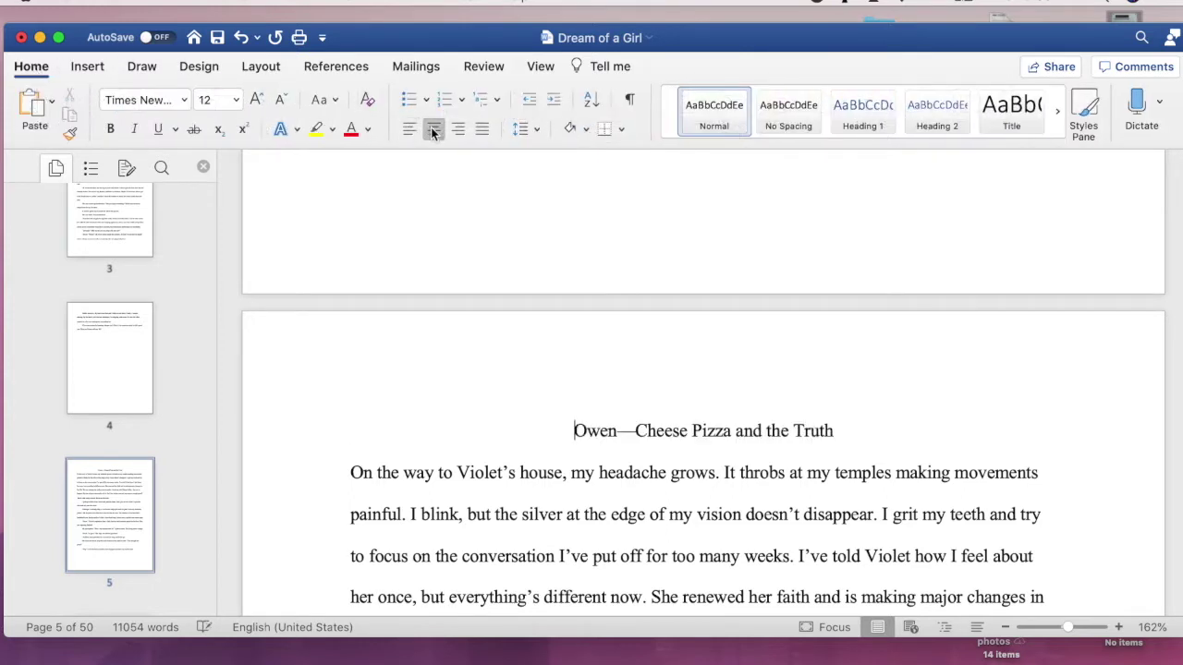
{"action": "key", "text": "Return"}
{"action": "key", "text": "Return"}
{"action": "key", "text": "Return"}
{"action": "key", "text": "Return"}
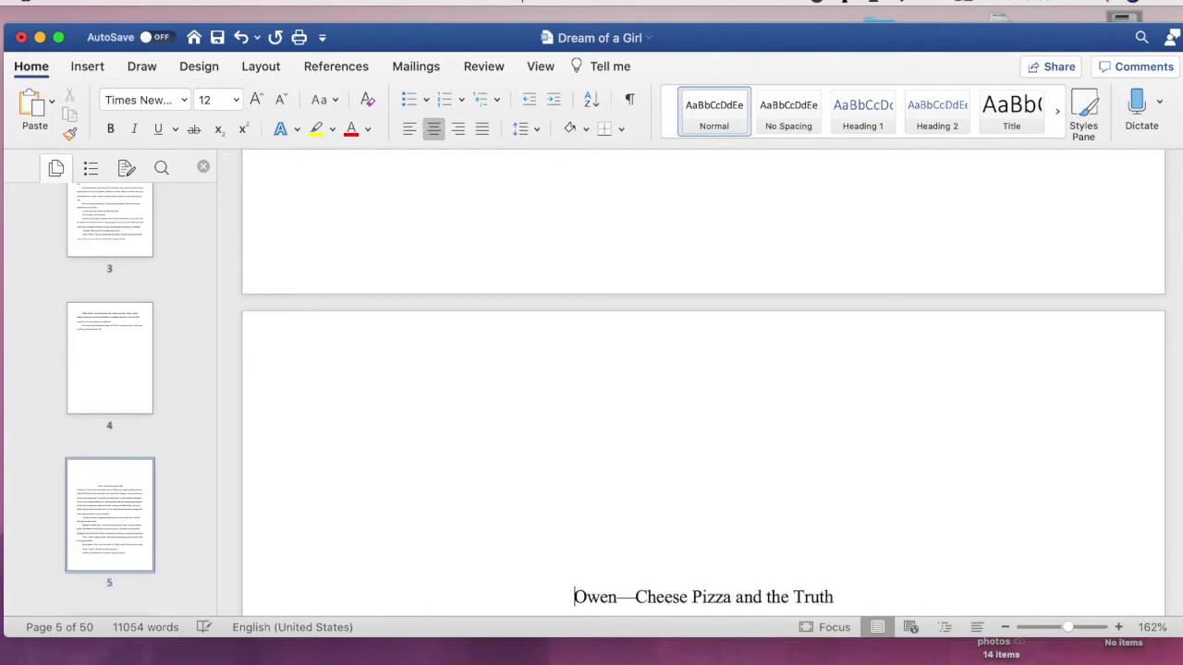
{"action": "scroll", "coordinate": [417, 413], "scroll_direction": "down", "scroll_amount": 10}
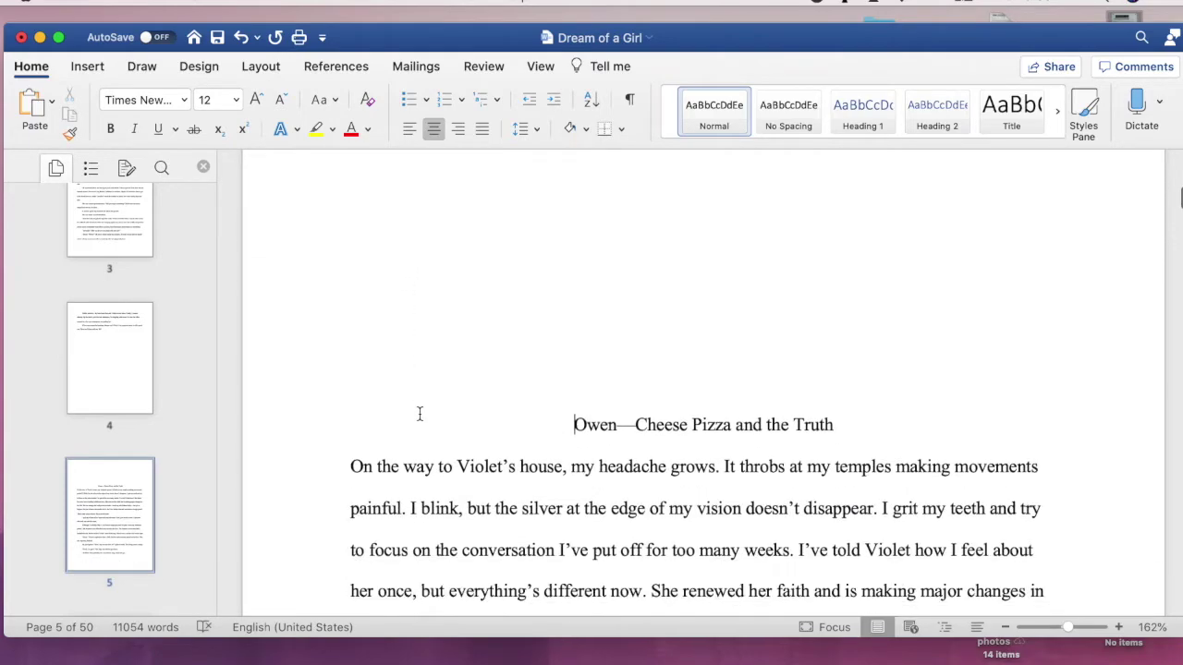
{"action": "scroll", "coordinate": [421, 407], "scroll_direction": "down", "scroll_amount": 15}
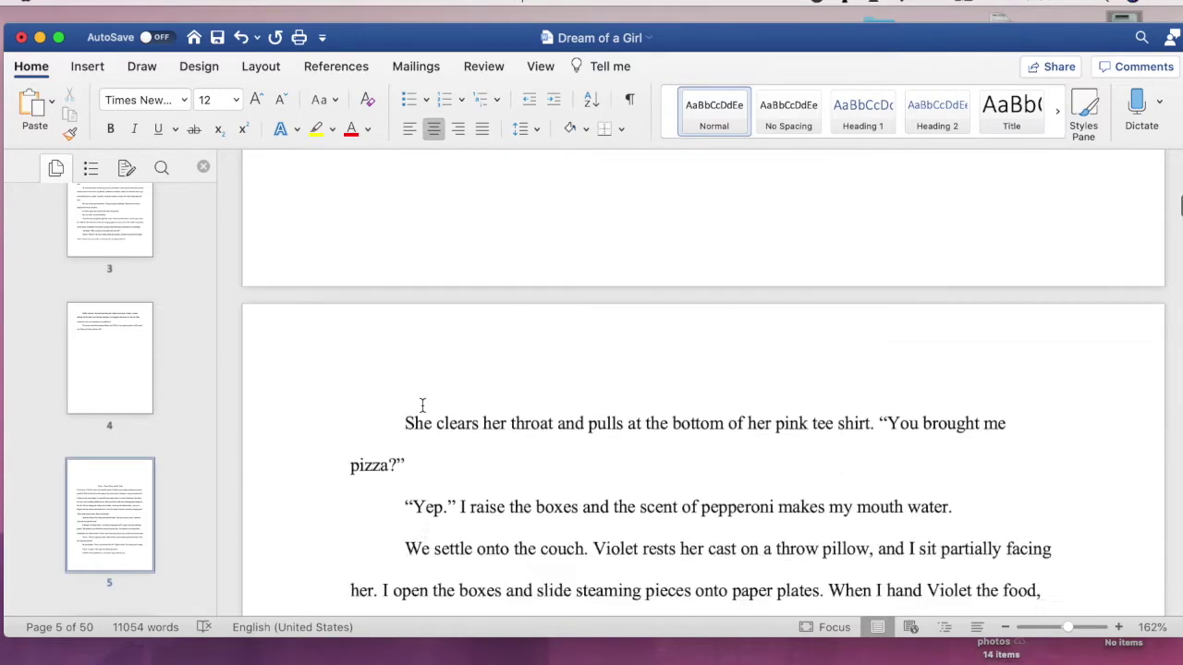
{"action": "scroll", "coordinate": [421, 406], "scroll_direction": "down", "scroll_amount": 15}
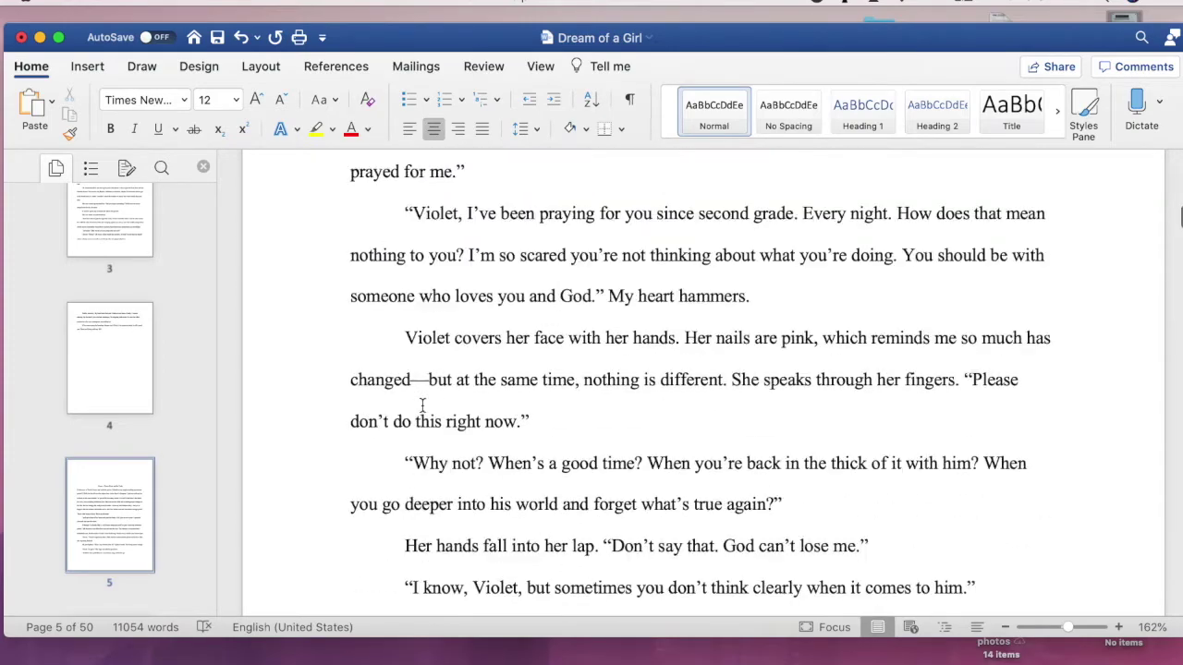
{"action": "scroll", "coordinate": [421, 407], "scroll_direction": "down", "scroll_amount": 15}
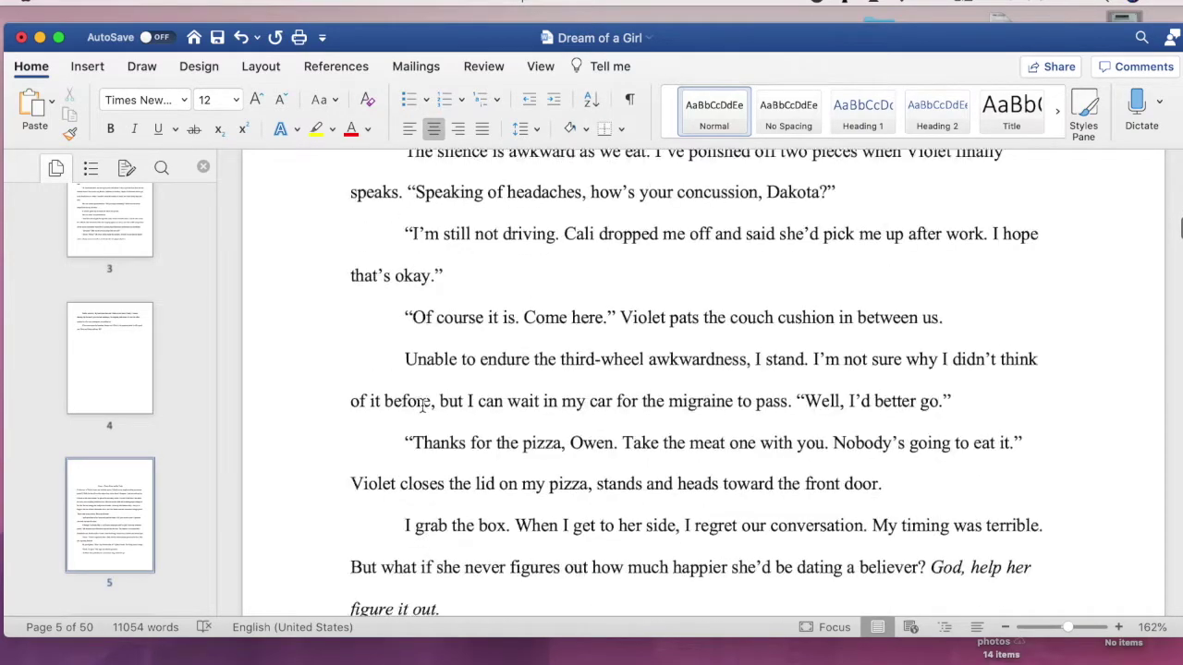
{"action": "scroll", "coordinate": [421, 407], "scroll_direction": "down", "scroll_amount": 15}
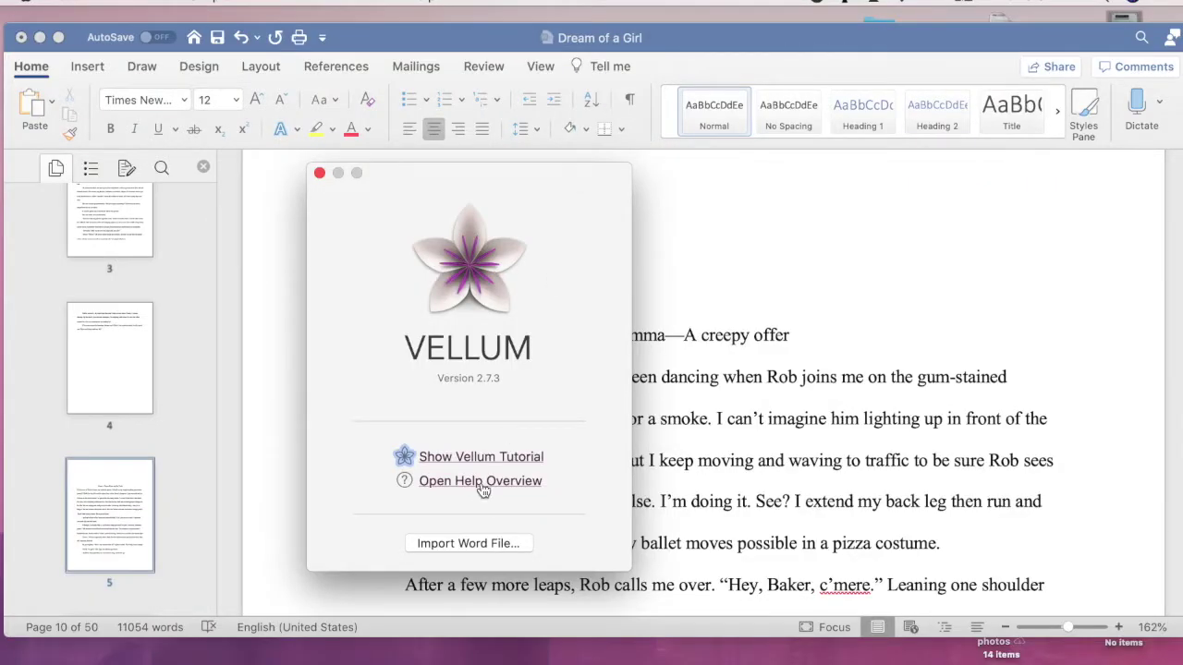
Import the Dream of a Girl Word file into Vellum as a new book
{"action": "left_click", "coordinate": [476, 545]}
{"action": "left_click", "coordinate": [632, 184]}
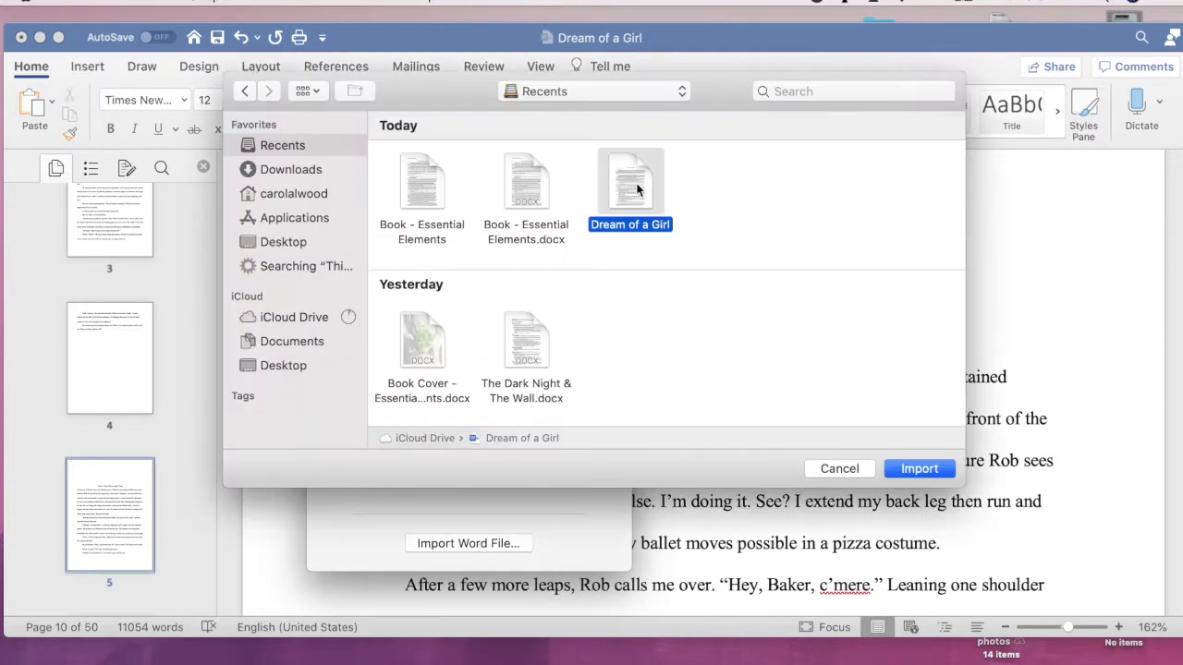
{"action": "left_click", "coordinate": [919, 470]}
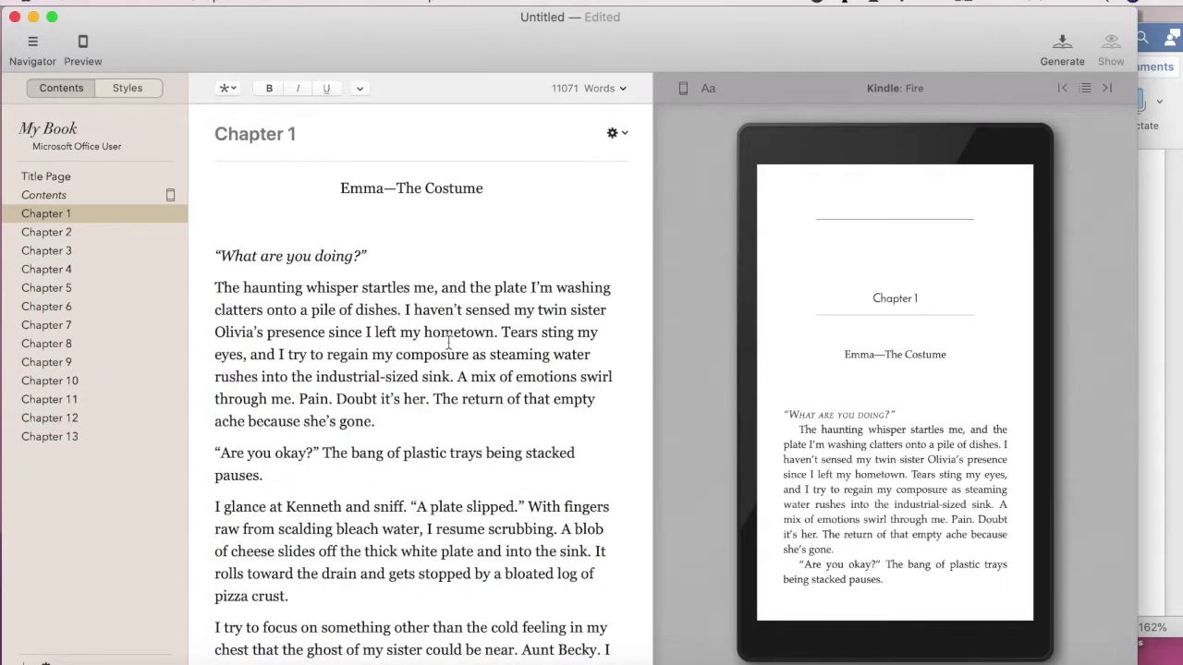
Check Chapters 2, 3, 4 and 5 of the imported book in the preview
{"action": "left_click", "coordinate": [52, 231]}
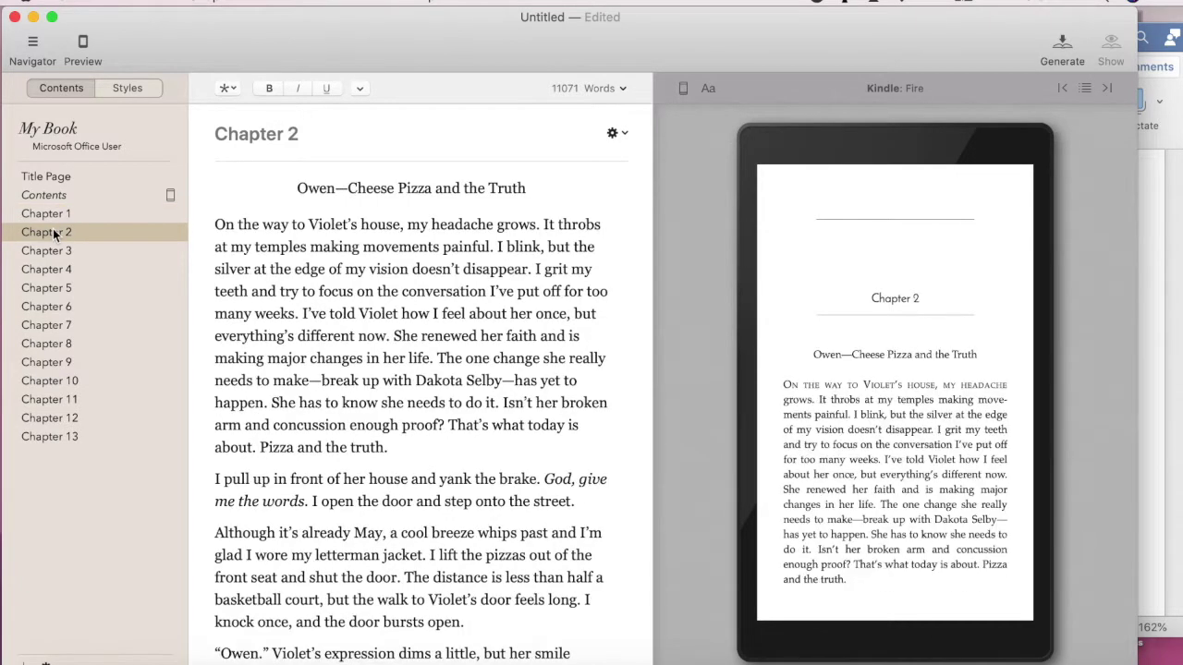
{"action": "left_click", "coordinate": [54, 248]}
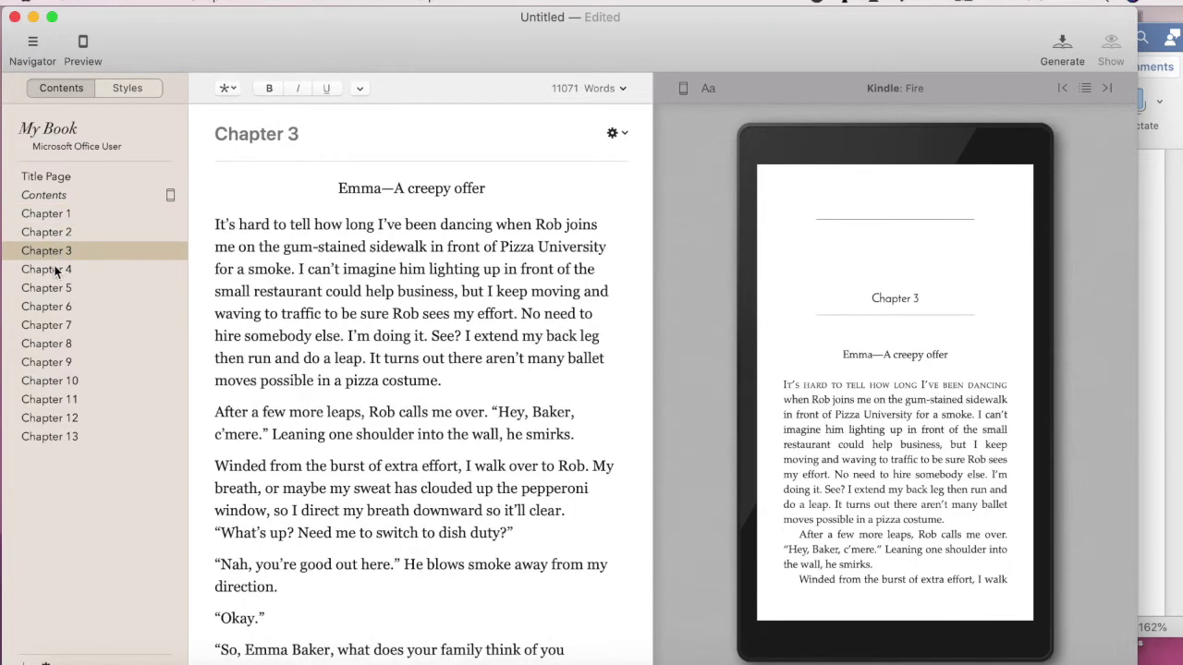
{"action": "left_click", "coordinate": [55, 270]}
{"action": "left_click", "coordinate": [55, 289]}
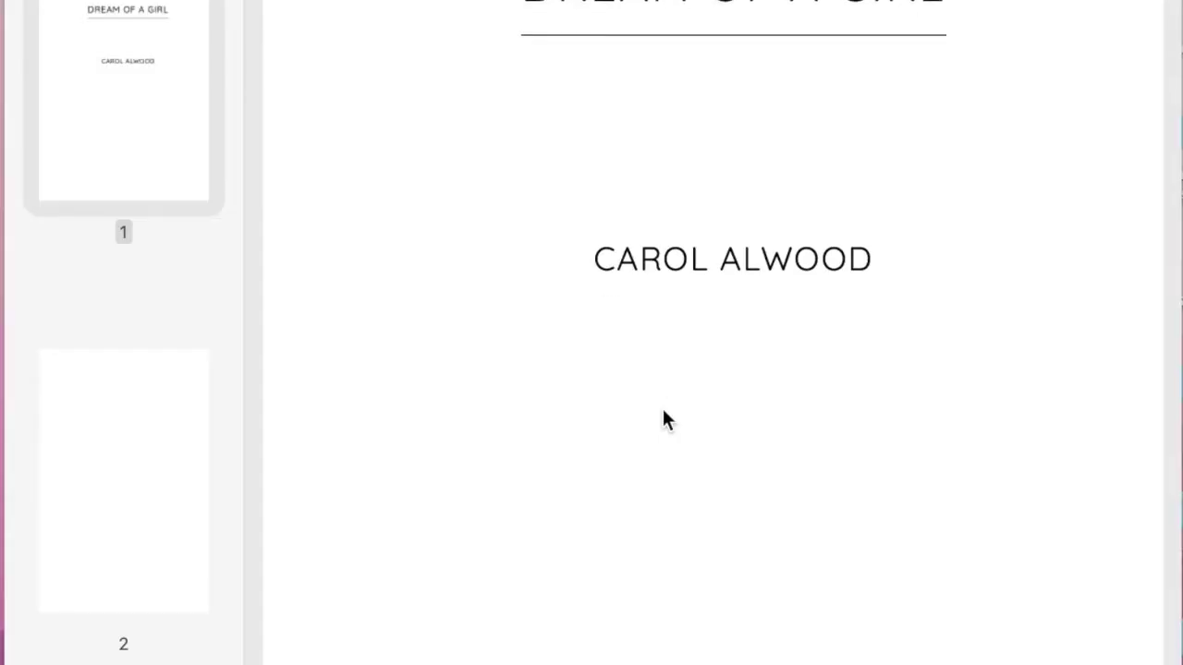
{"action": "scroll", "coordinate": [665, 421], "scroll_direction": "down", "scroll_amount": 3}
{"action": "scroll", "coordinate": [665, 420], "scroll_direction": "down", "scroll_amount": 10}
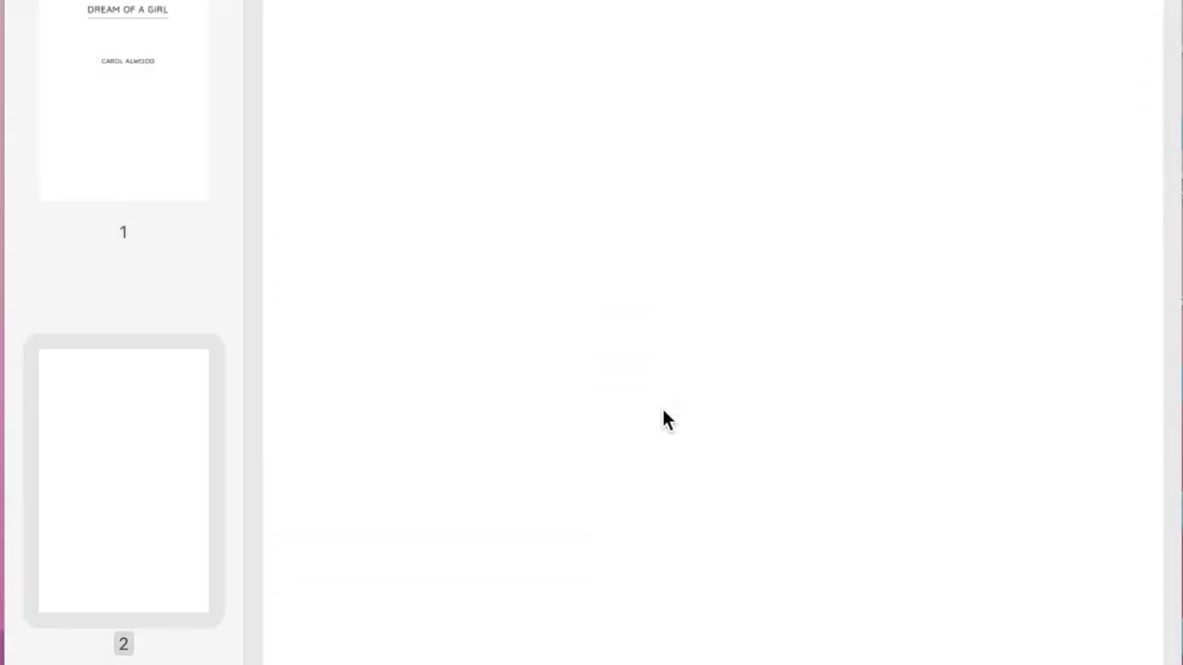
Scroll through the opening pages of Dream-of-a-Girl-Print.pdf
{"action": "scroll", "coordinate": [667, 420], "scroll_direction": "down", "scroll_amount": 8}
{"action": "scroll", "coordinate": [667, 416], "scroll_direction": "down", "scroll_amount": 10}
{"action": "scroll", "coordinate": [662, 404], "scroll_direction": "down", "scroll_amount": 13}
{"action": "scroll", "coordinate": [662, 407], "scroll_direction": "down", "scroll_amount": 14}
{"action": "scroll", "coordinate": [663, 406], "scroll_direction": "down", "scroll_amount": 12}
{"action": "scroll", "coordinate": [665, 413], "scroll_direction": "down", "scroll_amount": 16}
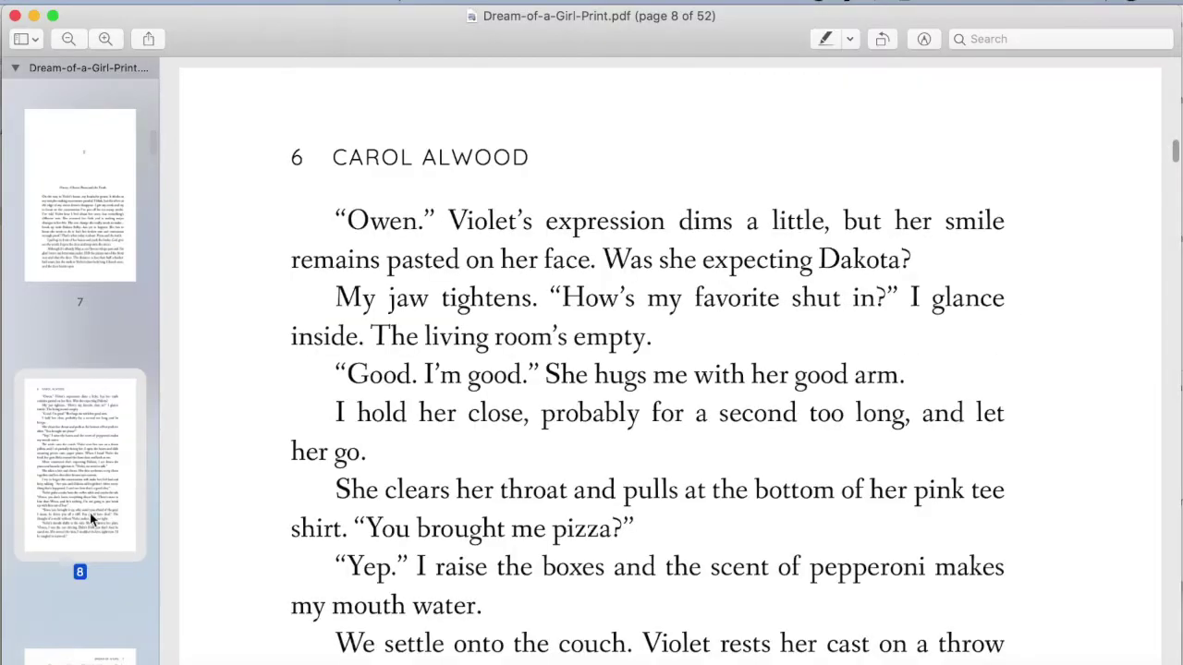
{"action": "scroll", "coordinate": [97, 536], "scroll_direction": "down", "scroll_amount": 1}
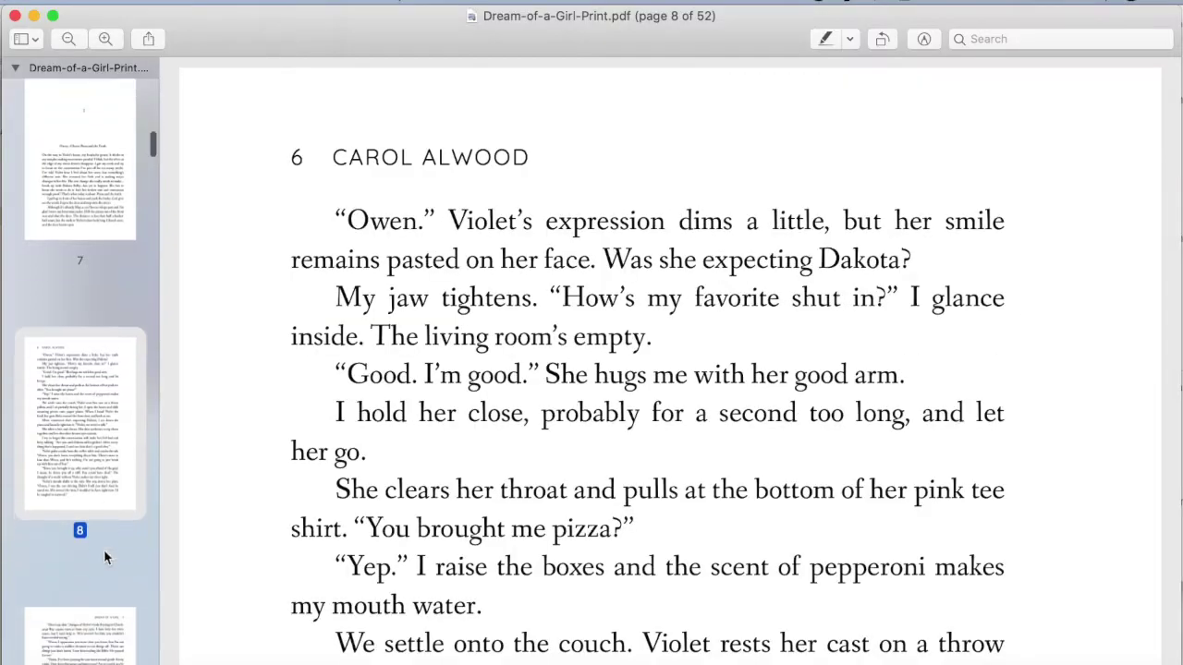
{"action": "scroll", "coordinate": [103, 555], "scroll_direction": "down", "scroll_amount": 3}
Jump to pages 9, 10 and 11 using the sidebar thumbnails
{"action": "left_click", "coordinate": [105, 554]}
{"action": "scroll", "coordinate": [116, 577], "scroll_direction": "down", "scroll_amount": 2}
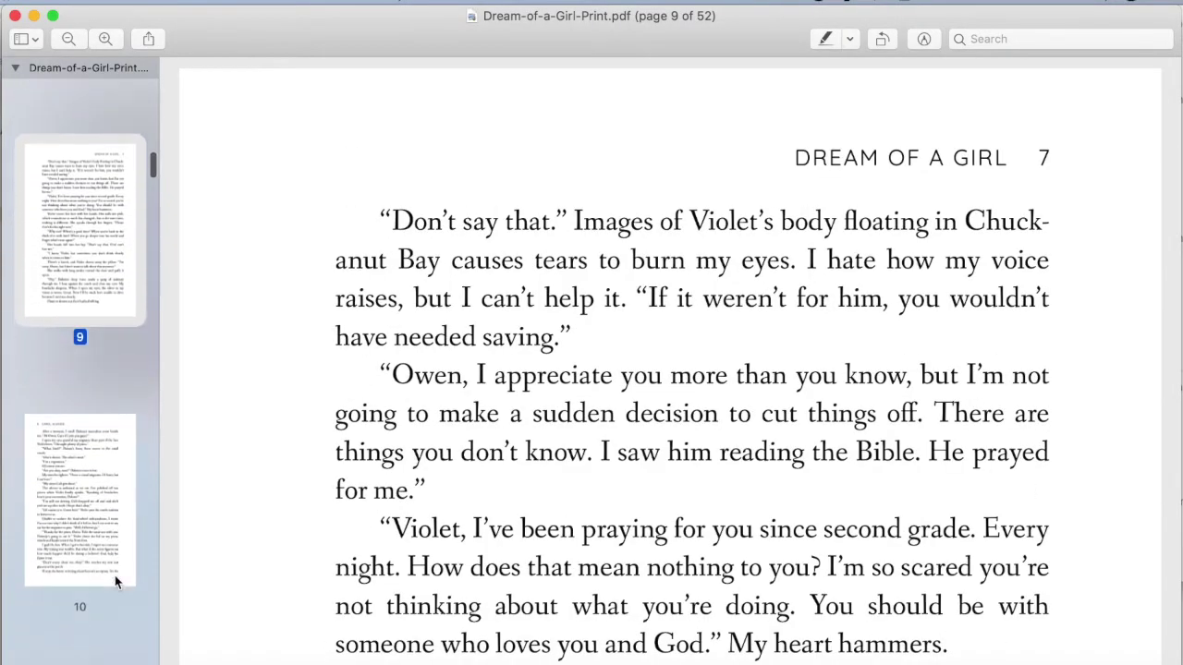
{"action": "left_click", "coordinate": [116, 578]}
{"action": "scroll", "coordinate": [119, 554], "scroll_direction": "down", "scroll_amount": 3}
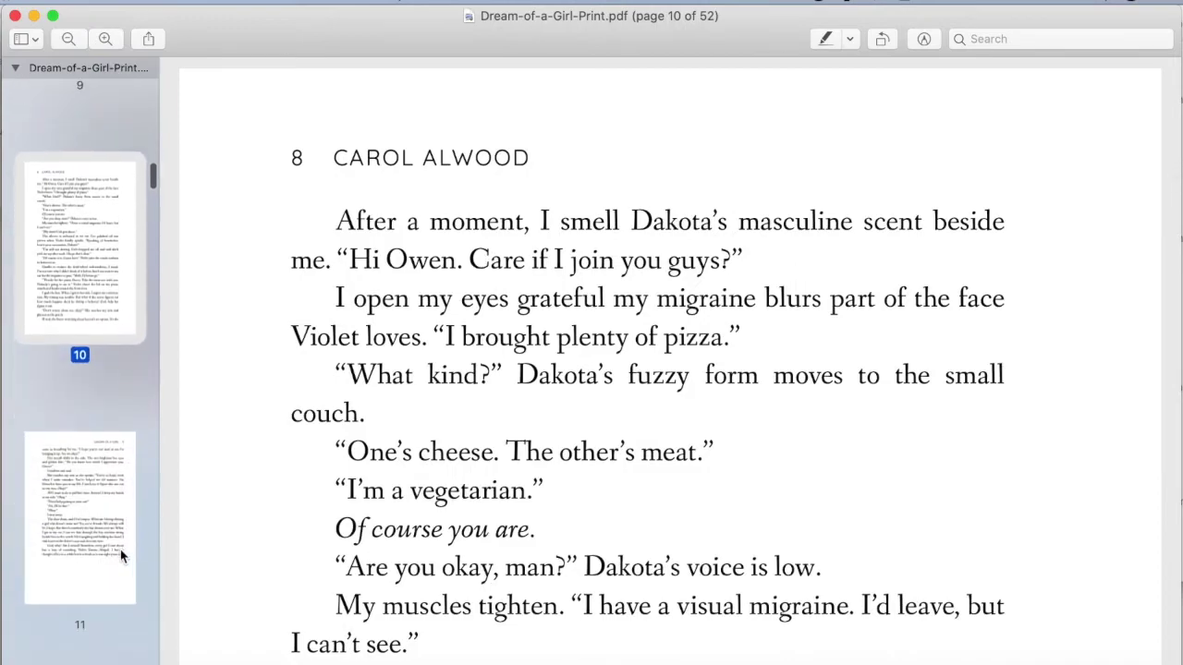
{"action": "left_click", "coordinate": [120, 552]}
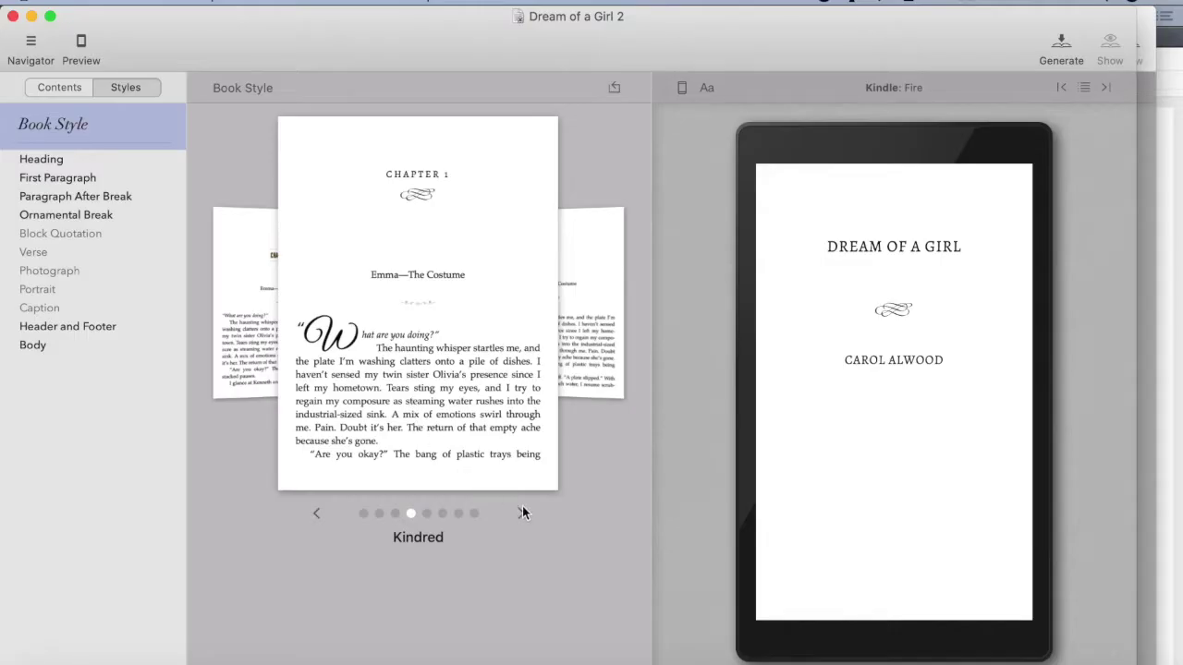
Preview the Parcel, Chroma and Trace styles, return to Kindred, and choose a full-page image file
{"action": "left_click", "coordinate": [522, 514]}
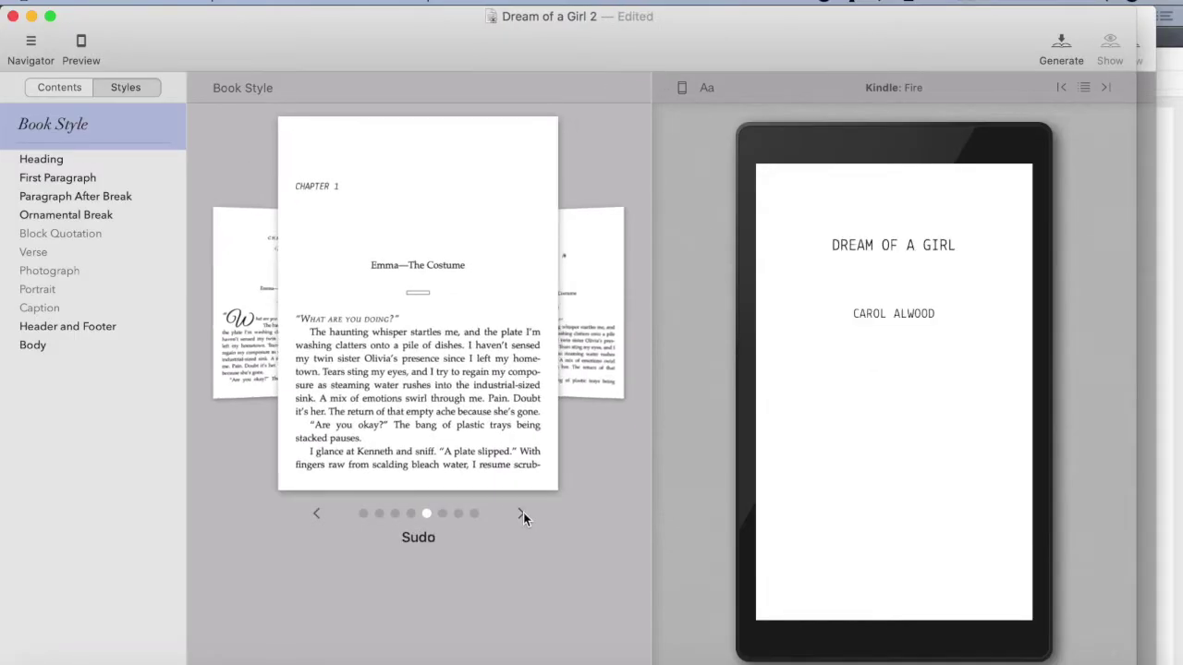
{"action": "left_click", "coordinate": [522, 514]}
{"action": "left_click", "coordinate": [522, 514]}
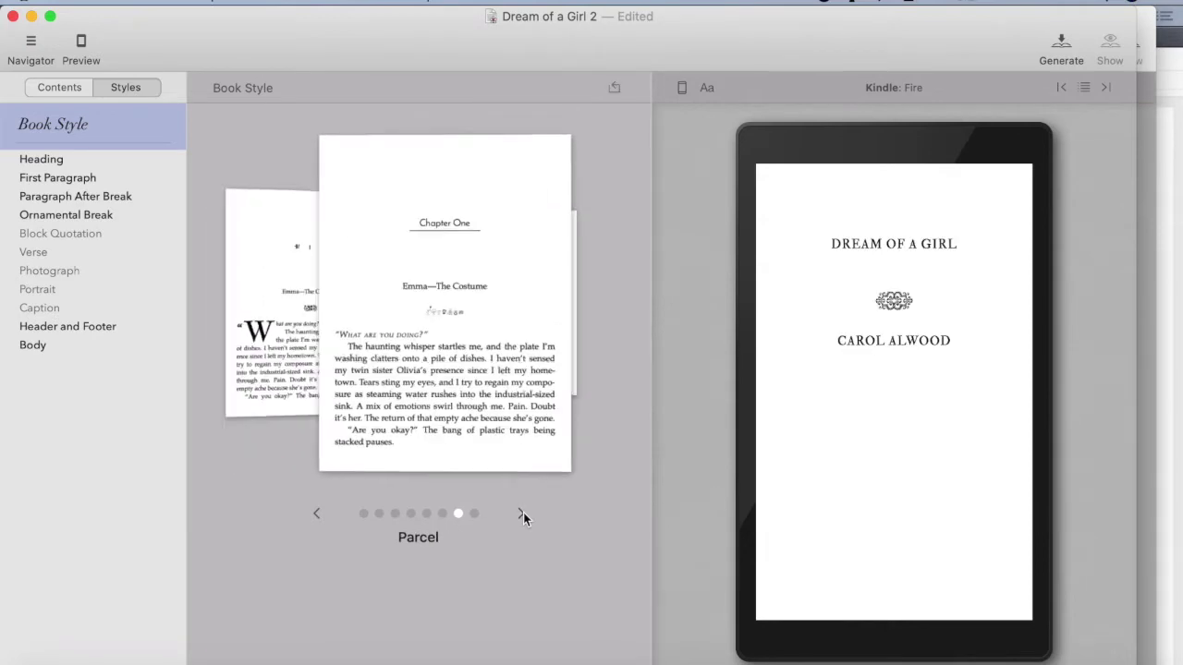
{"action": "left_click", "coordinate": [522, 514]}
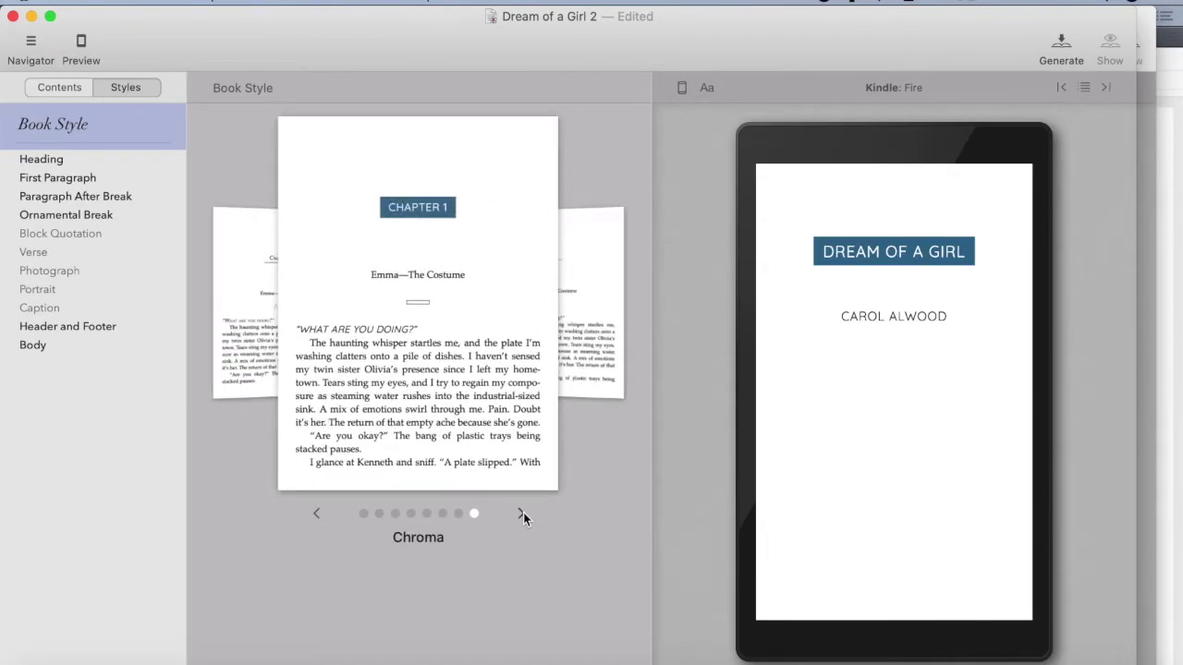
{"action": "left_click", "coordinate": [522, 514]}
{"action": "left_click", "coordinate": [522, 513]}
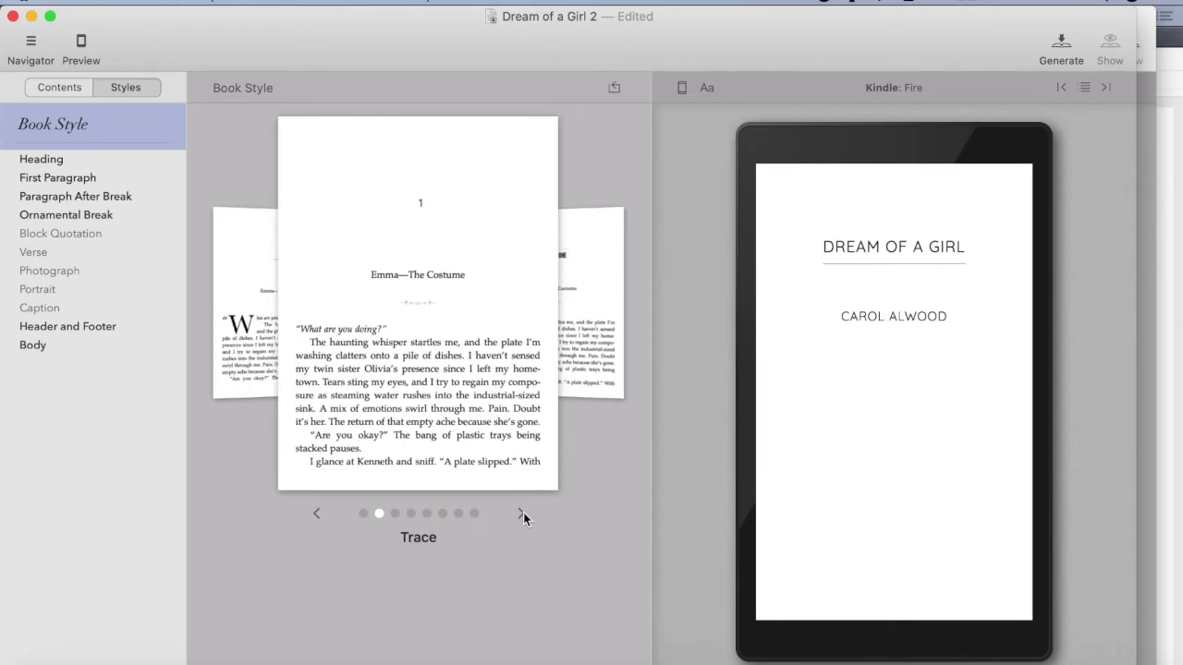
{"action": "left_click", "coordinate": [522, 513]}
{"action": "left_click", "coordinate": [522, 513]}
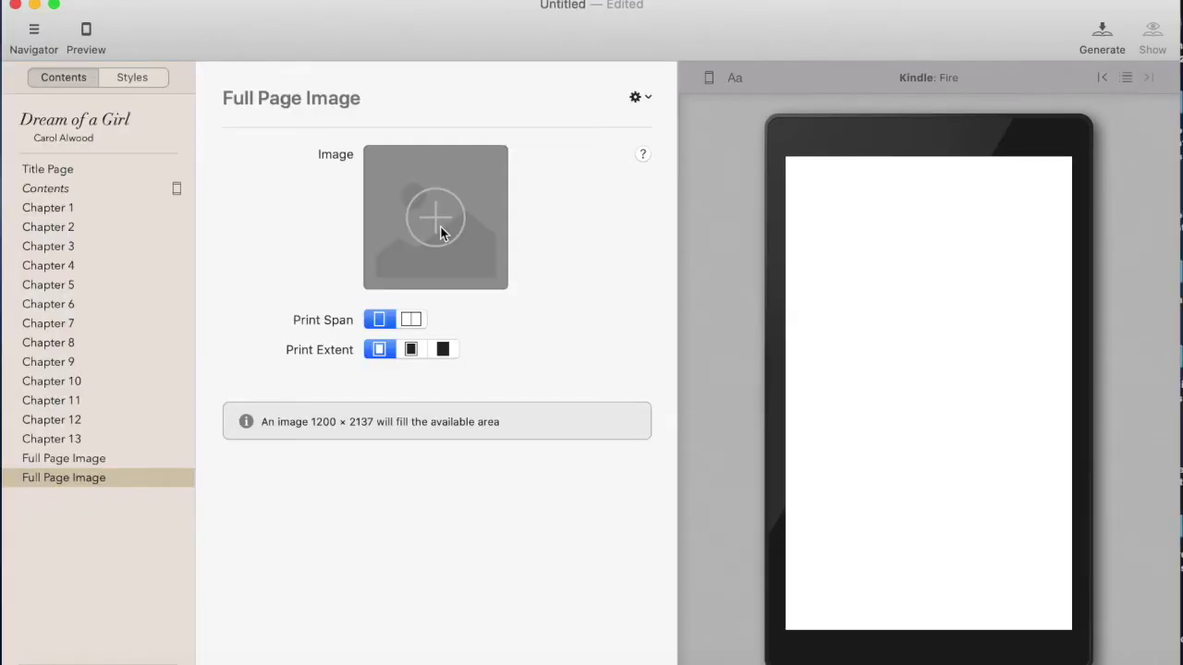
{"action": "left_click", "coordinate": [440, 233]}
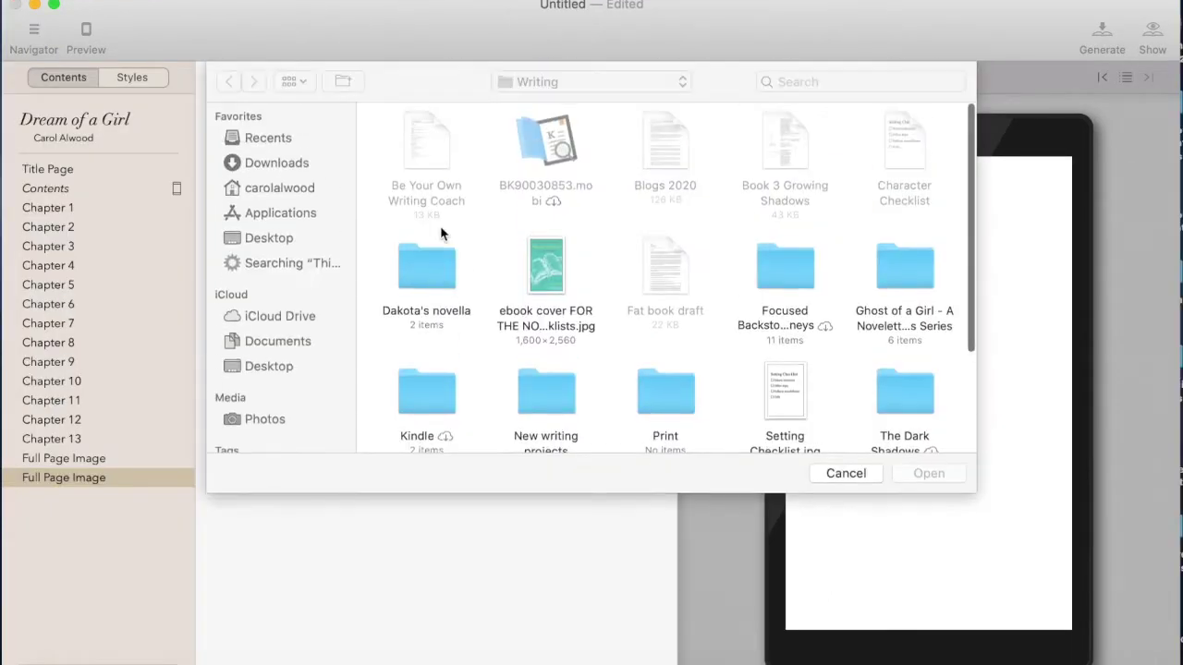
Add Image 9-15-20 at 8.23 PM.jpeg from the Desktop as the full-page image
{"action": "left_click", "coordinate": [271, 238]}
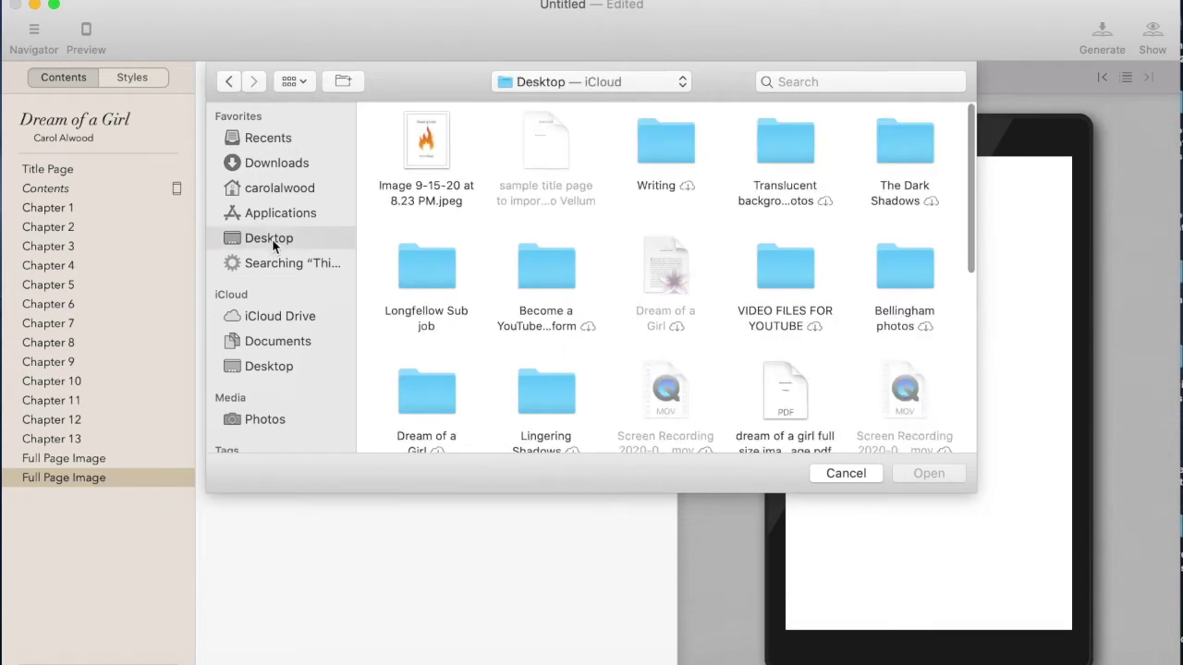
{"action": "left_click", "coordinate": [421, 135]}
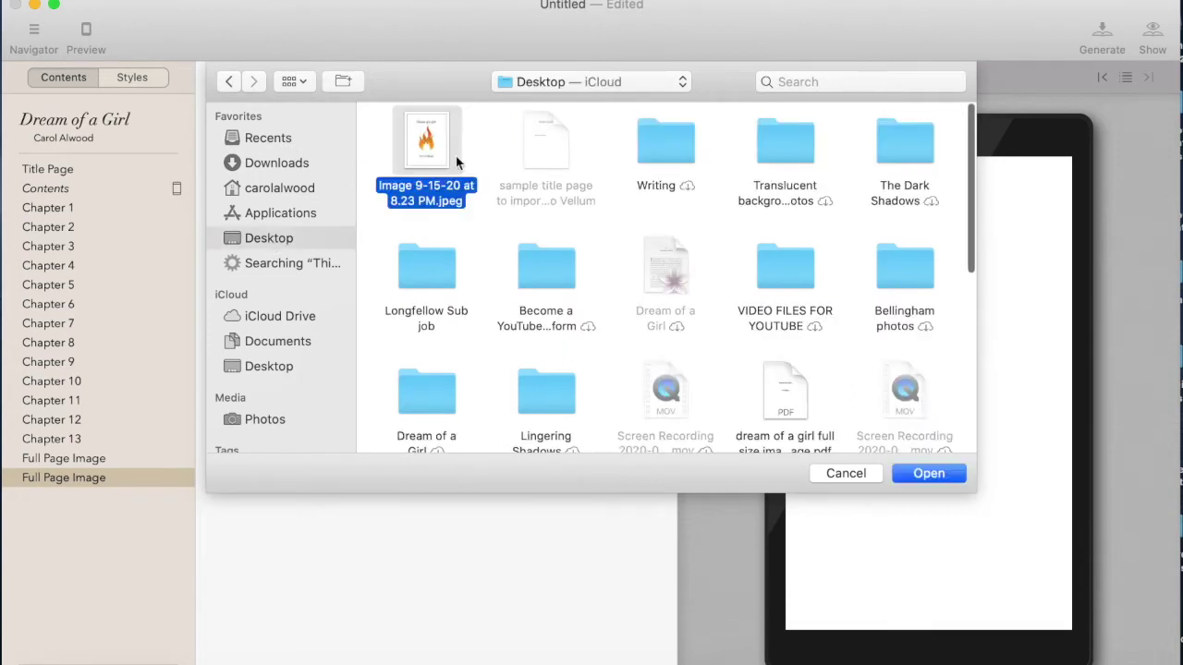
{"action": "left_click", "coordinate": [920, 472]}
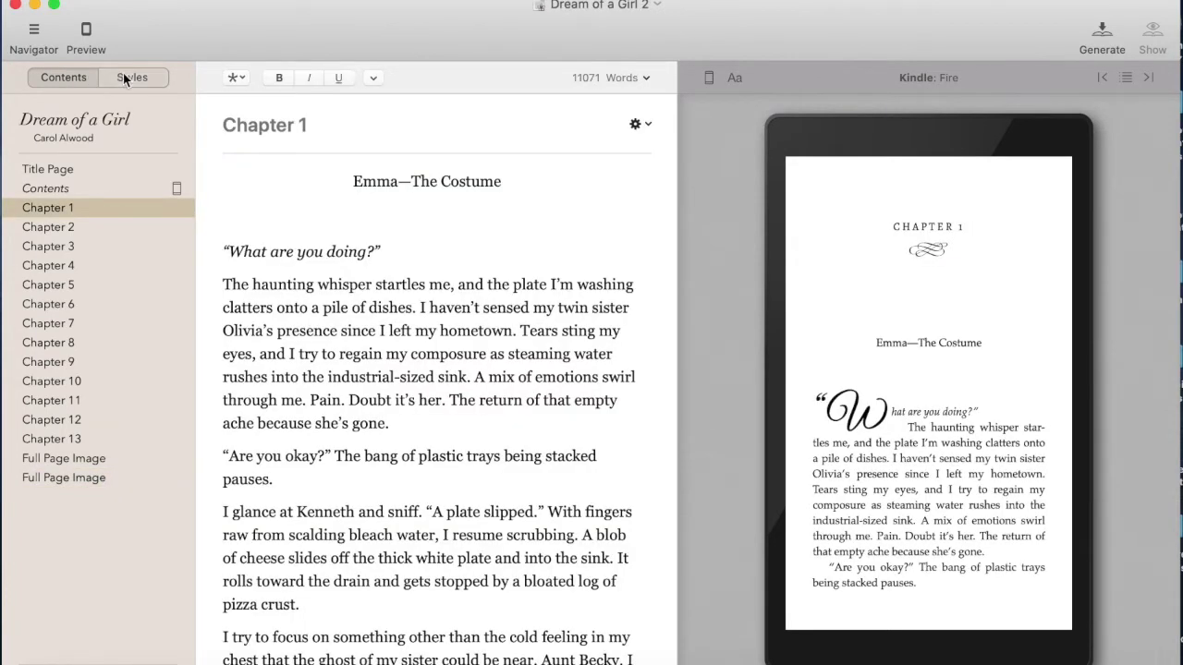
Set tgs vector ornamental break 2019.png as the custom ornamental break image
{"action": "left_click", "coordinate": [123, 76]}
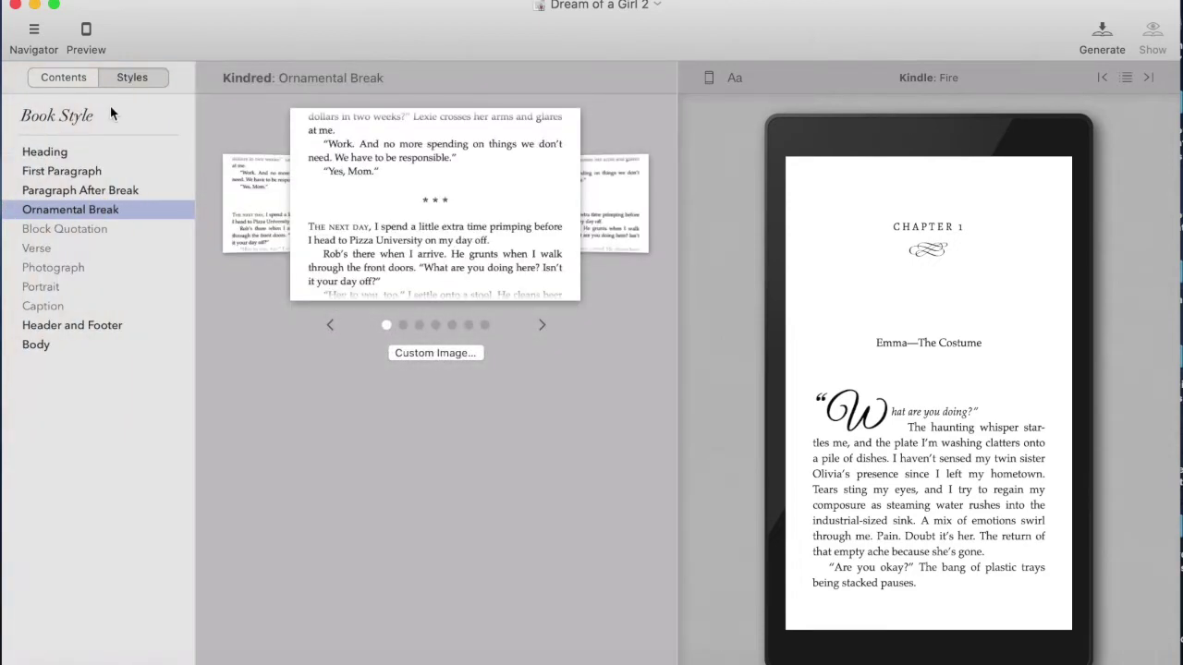
{"action": "left_click", "coordinate": [96, 78]}
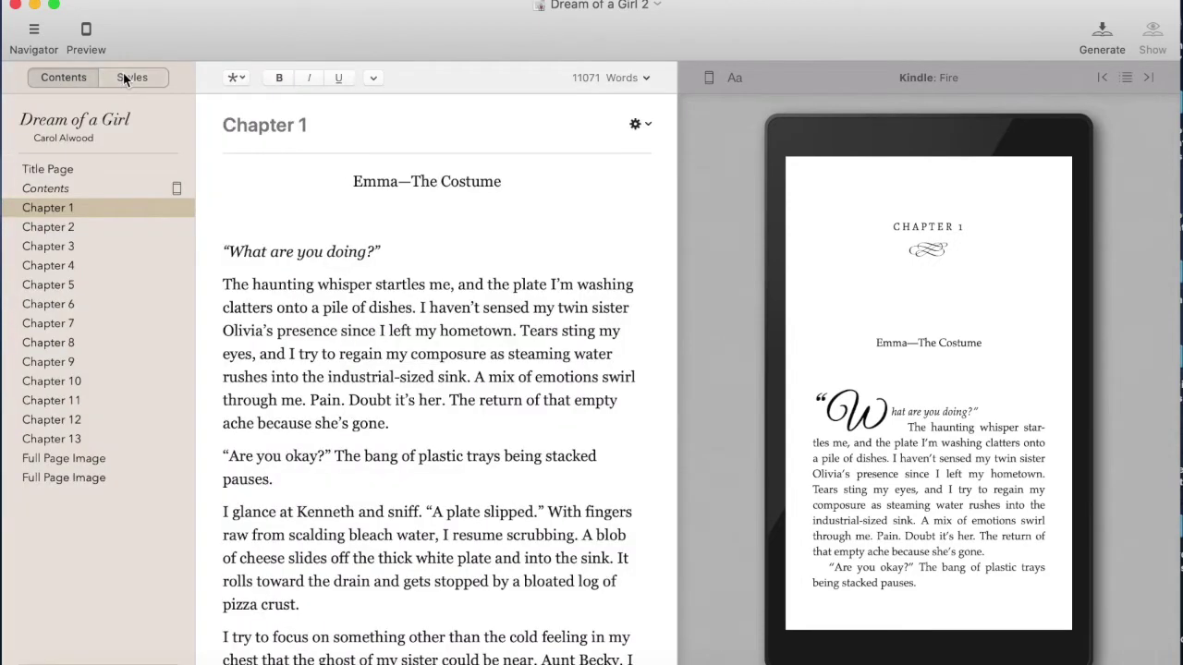
{"action": "left_click", "coordinate": [122, 77]}
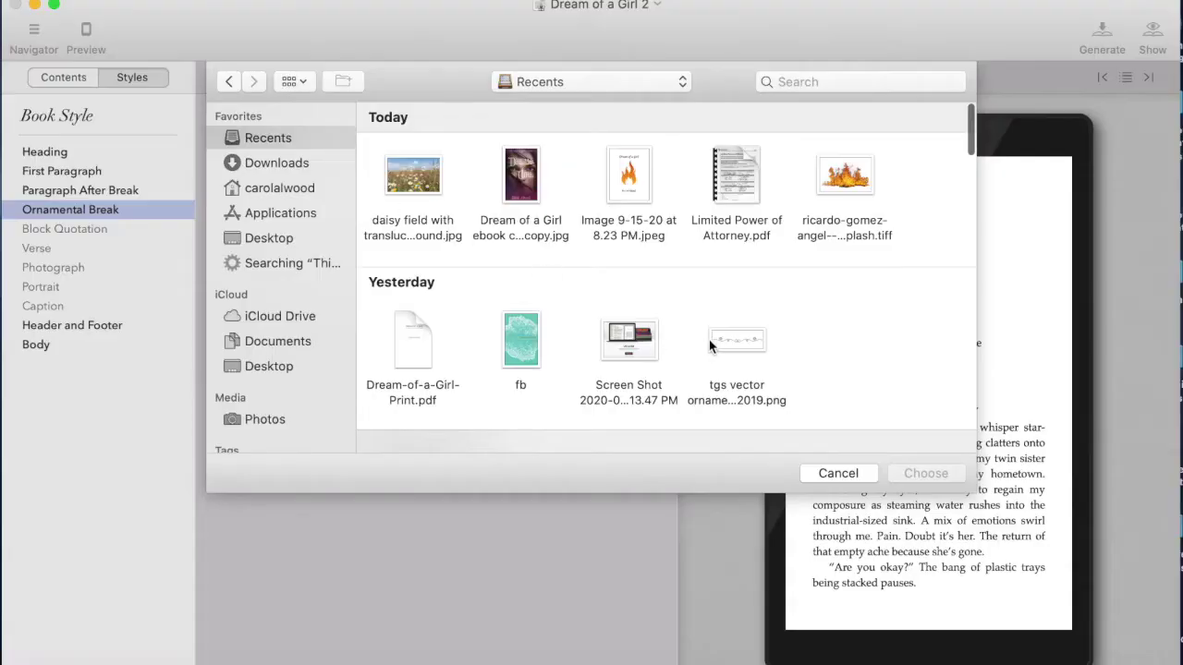
{"action": "left_click", "coordinate": [724, 342]}
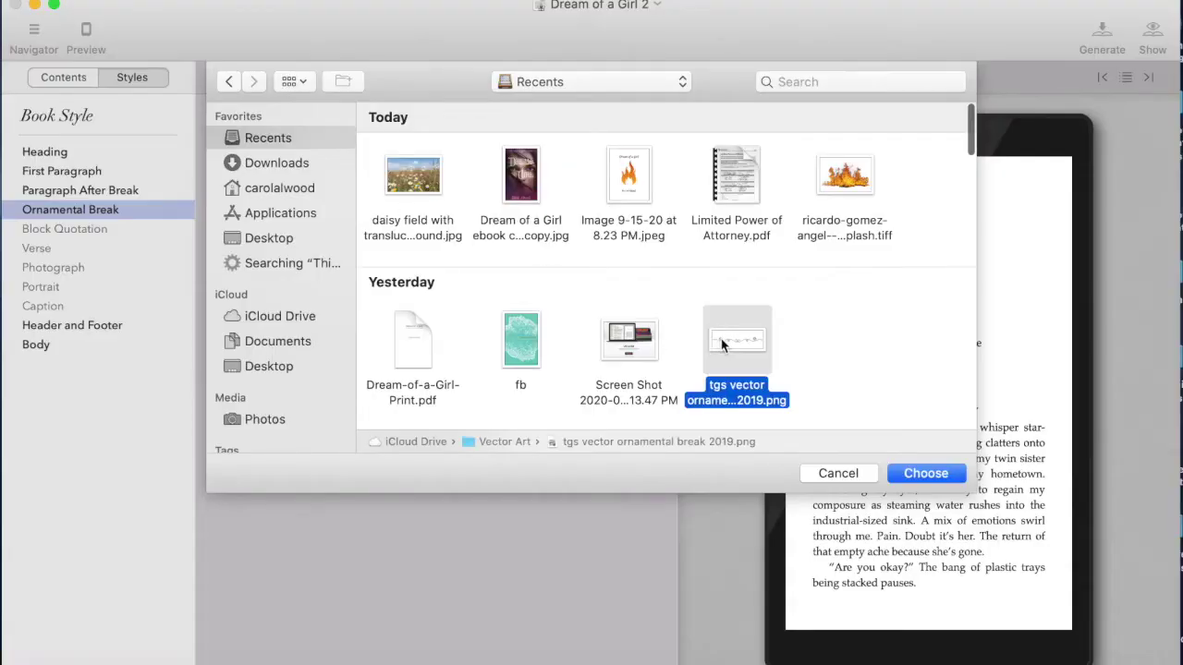
{"action": "left_click", "coordinate": [924, 473]}
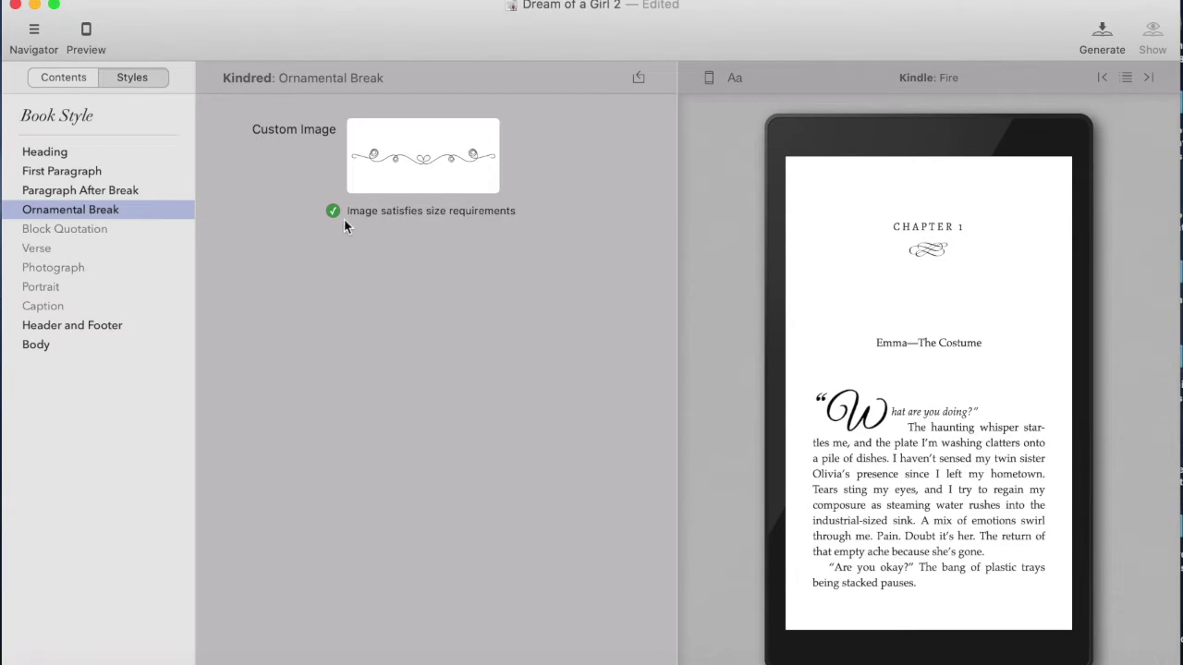
Insert an ornamental break under Chapter 1's title
{"action": "left_click", "coordinate": [83, 81]}
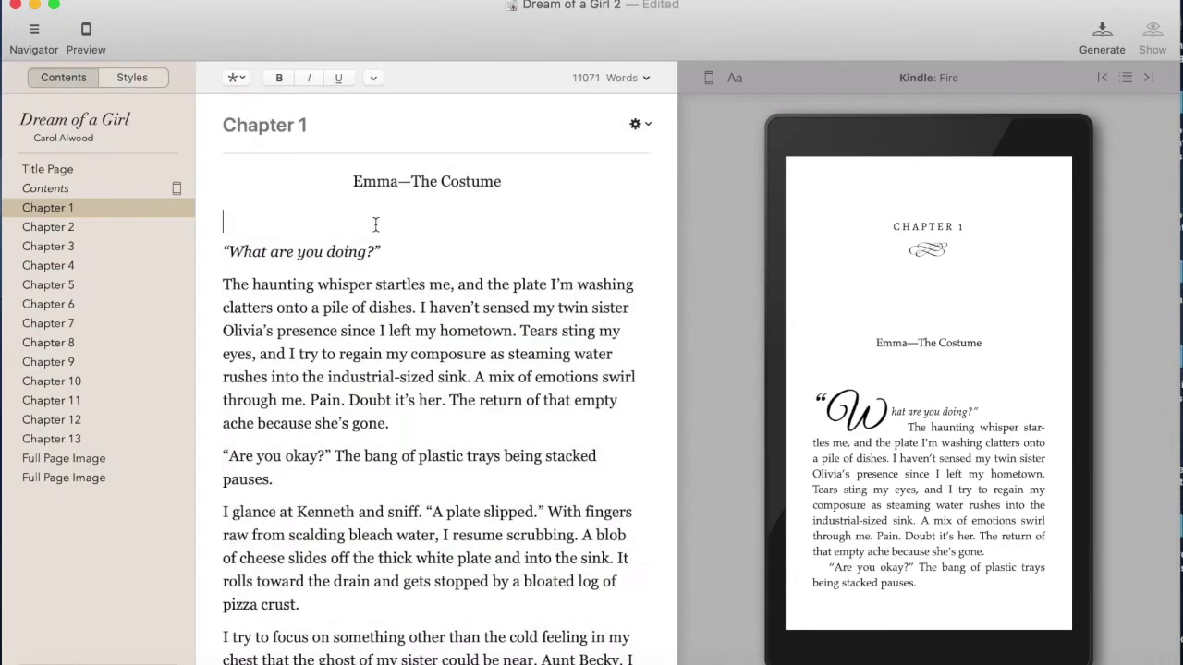
{"action": "left_click", "coordinate": [242, 77]}
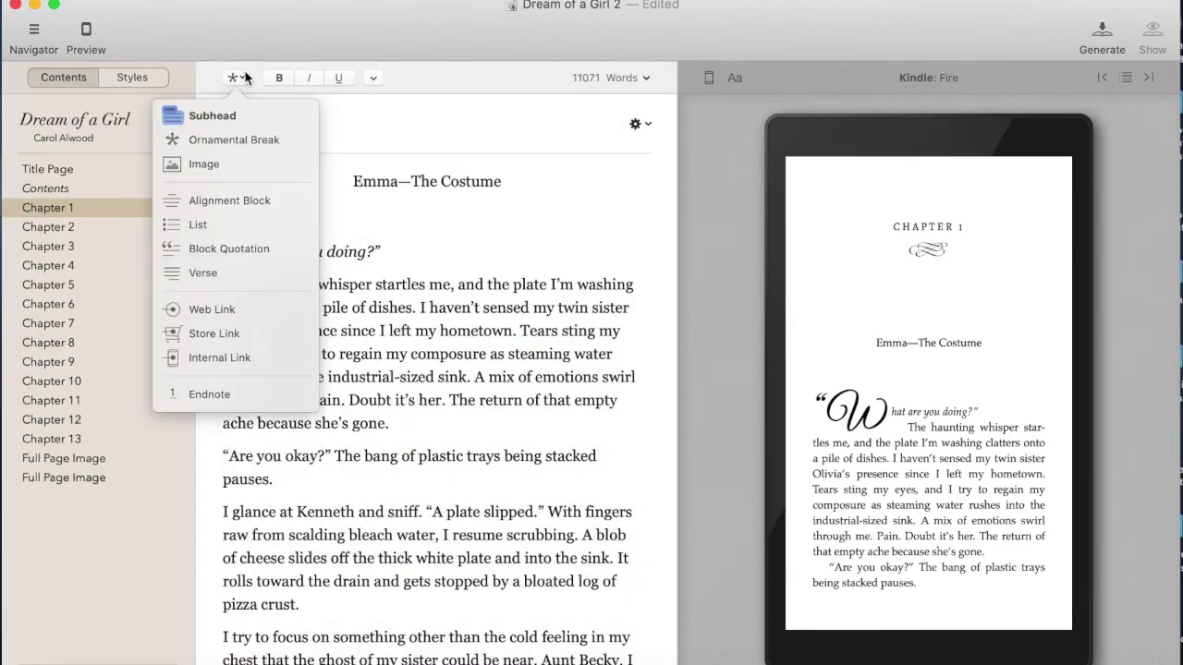
{"action": "left_click", "coordinate": [231, 139]}
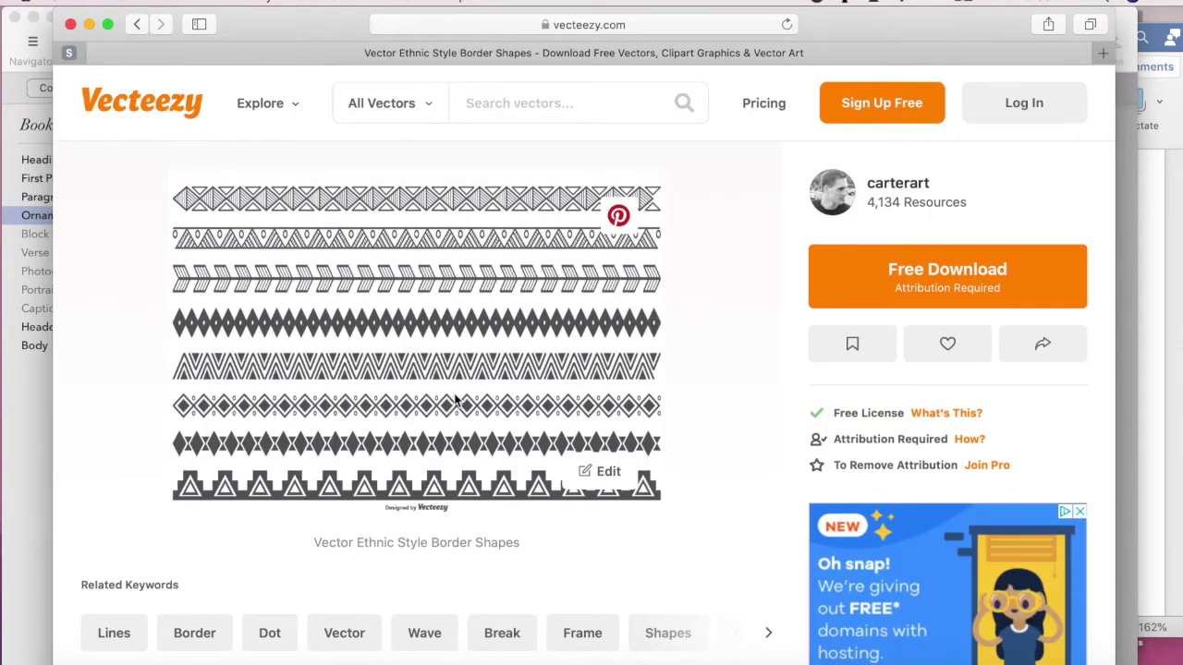
Search 'ornamental breaks' and open the thin-line text divider icons image
{"action": "left_click", "coordinate": [137, 24]}
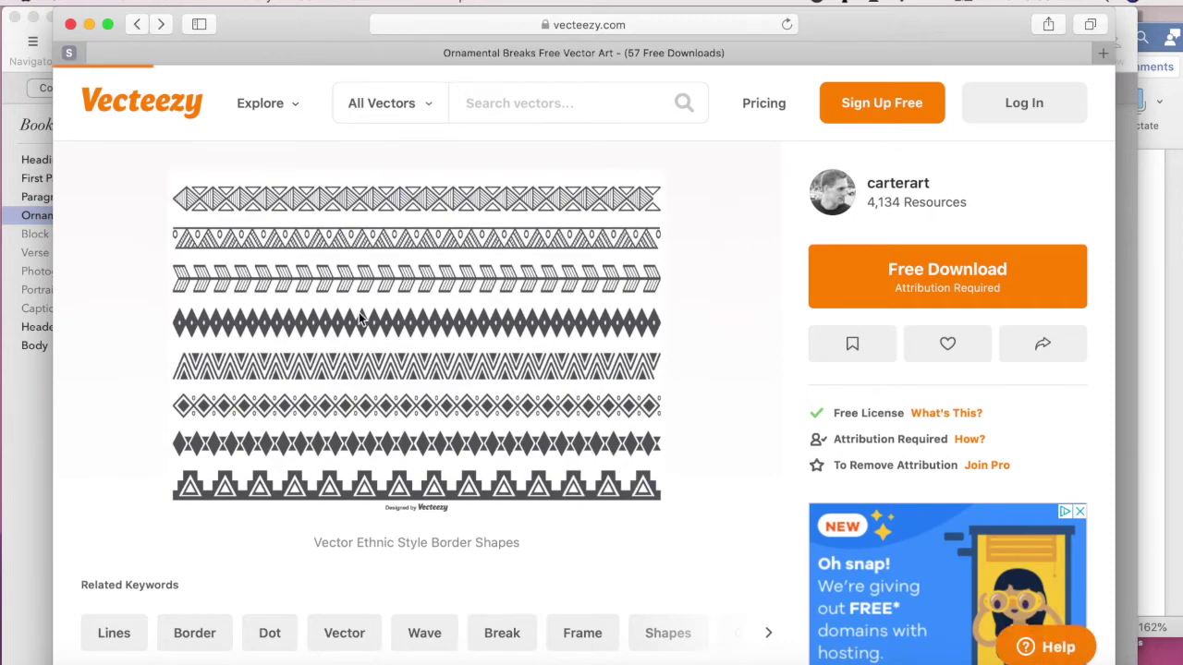
{"action": "scroll", "coordinate": [514, 436], "scroll_direction": "down", "scroll_amount": 4}
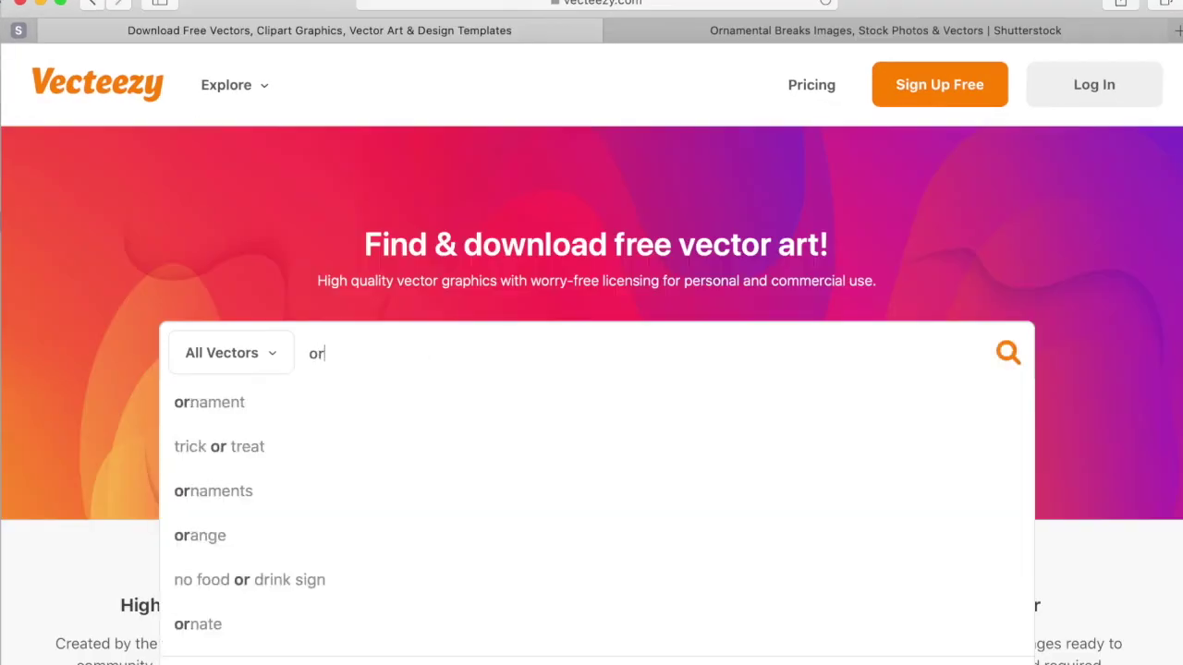
{"action": "type", "text": "namental breaks"}
{"action": "key", "text": "Return"}
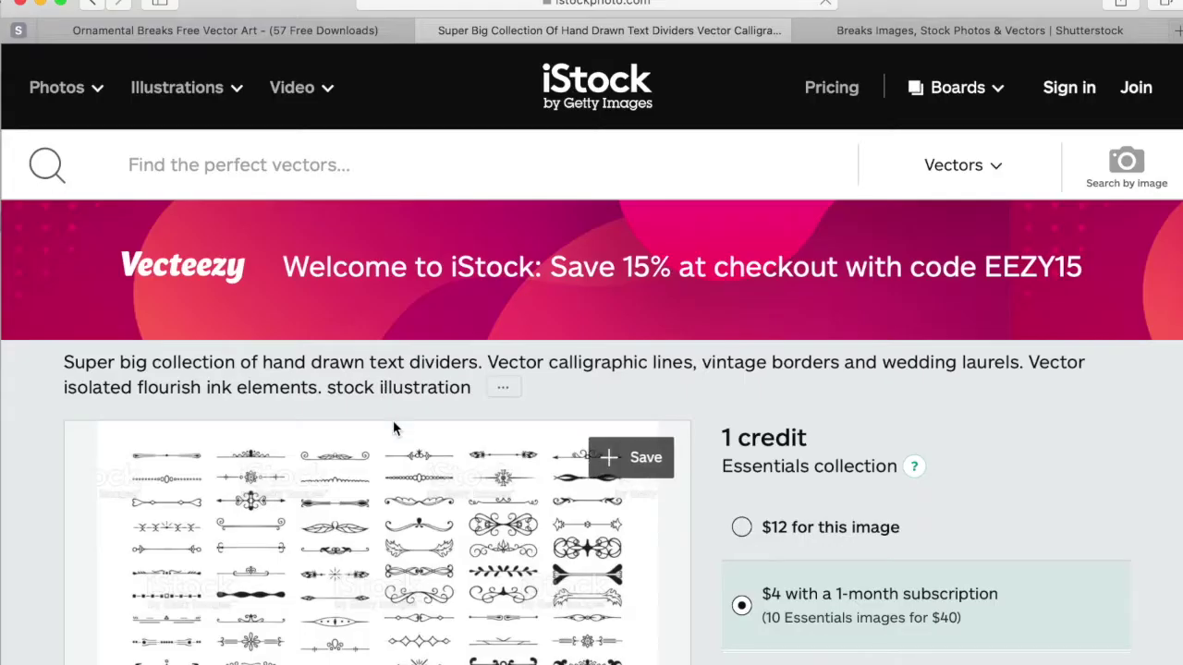
{"action": "scroll", "coordinate": [396, 429], "scroll_direction": "down", "scroll_amount": 5}
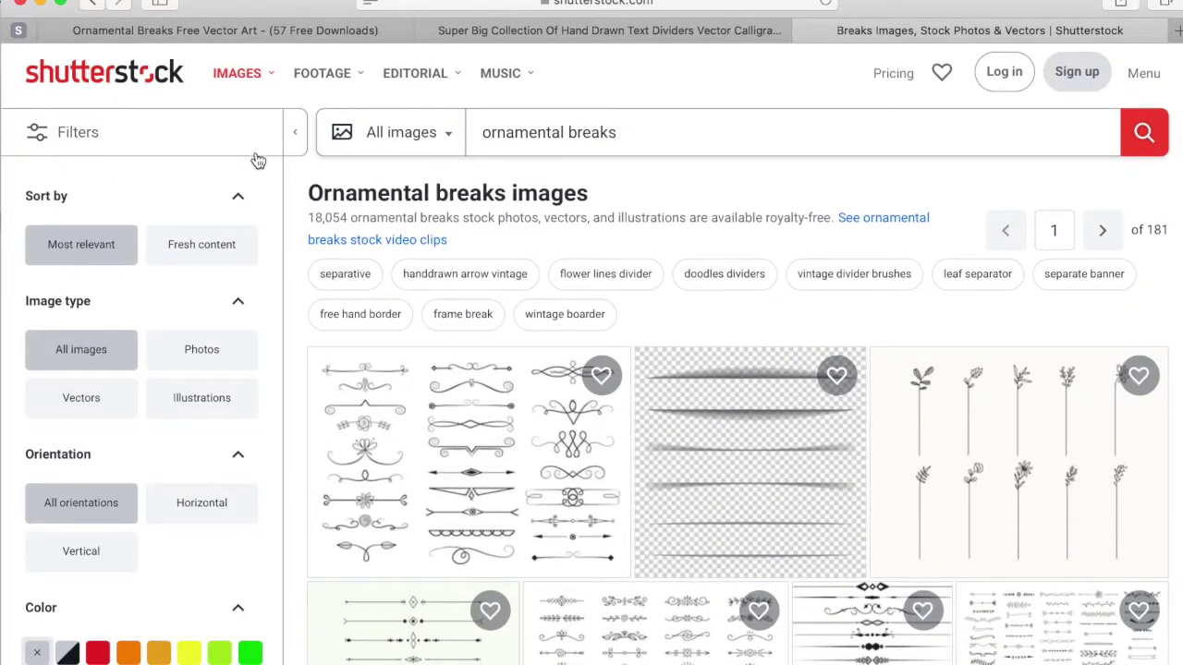
{"action": "scroll", "coordinate": [490, 369], "scroll_direction": "down", "scroll_amount": 5}
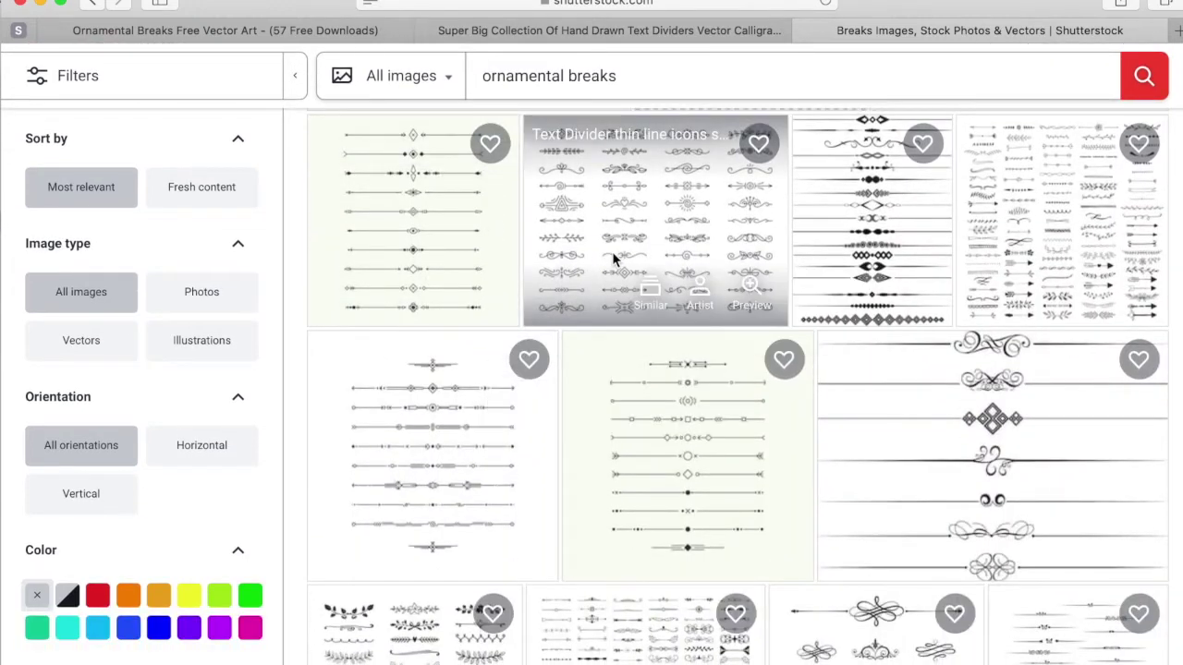
{"action": "left_click", "coordinate": [612, 253]}
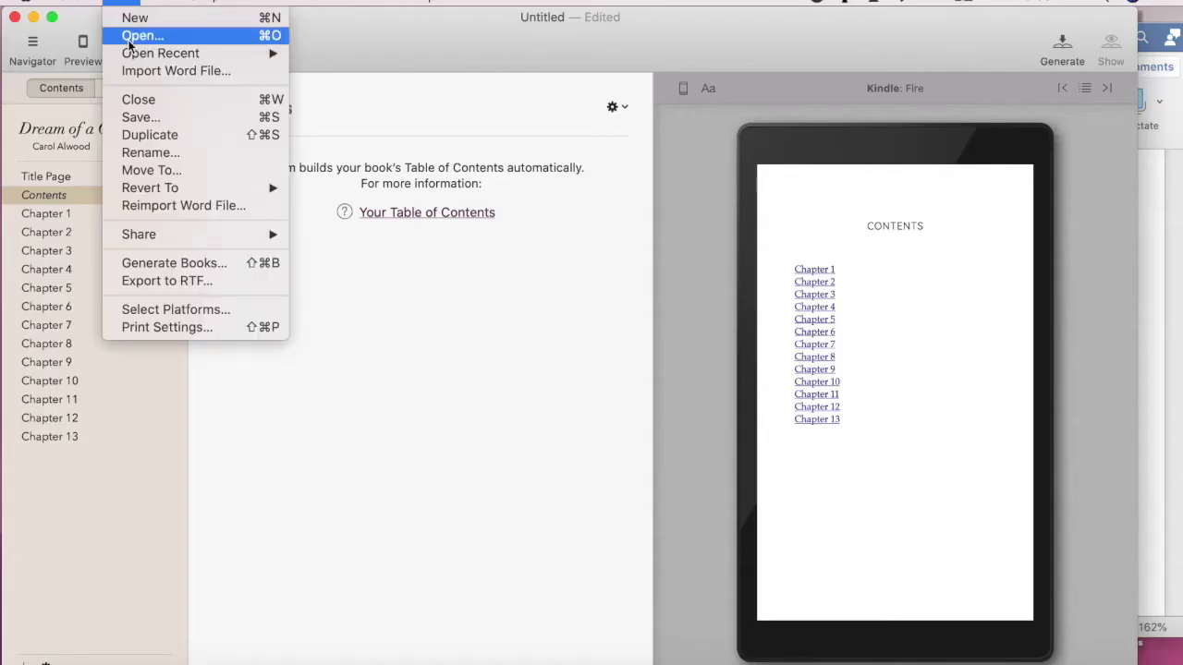
Save the book as 'Dream of a Girl', generate ebook and print files, and show them
{"action": "left_click", "coordinate": [152, 265]}
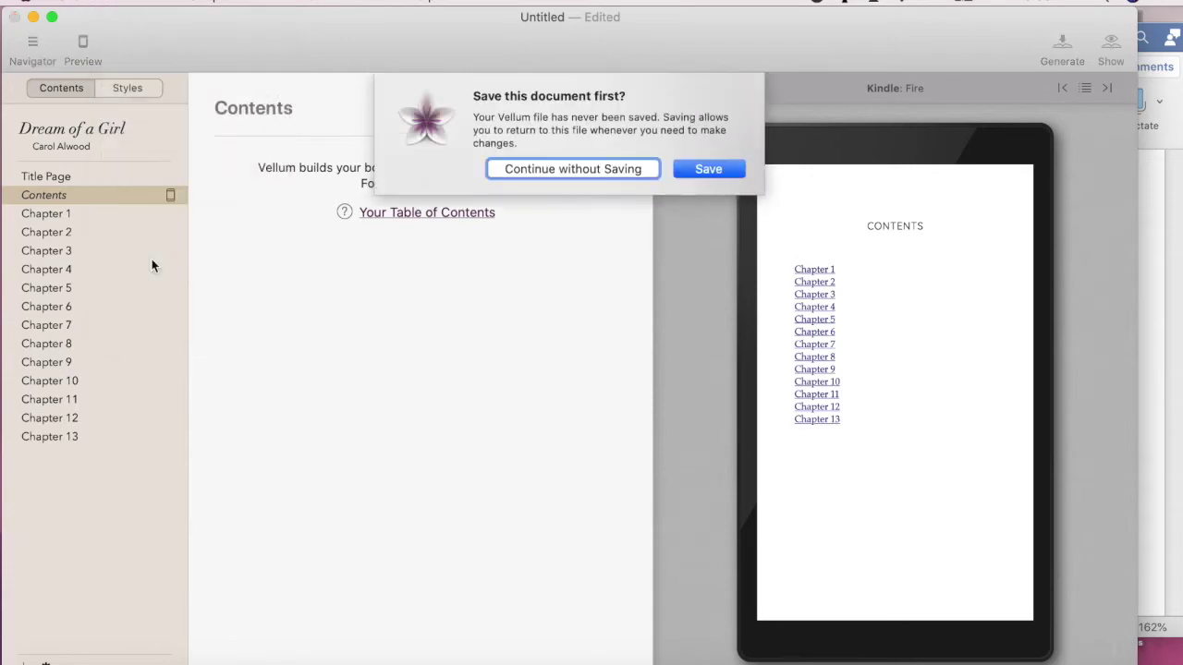
{"action": "left_click", "coordinate": [698, 172]}
{"action": "left_click", "coordinate": [682, 191]}
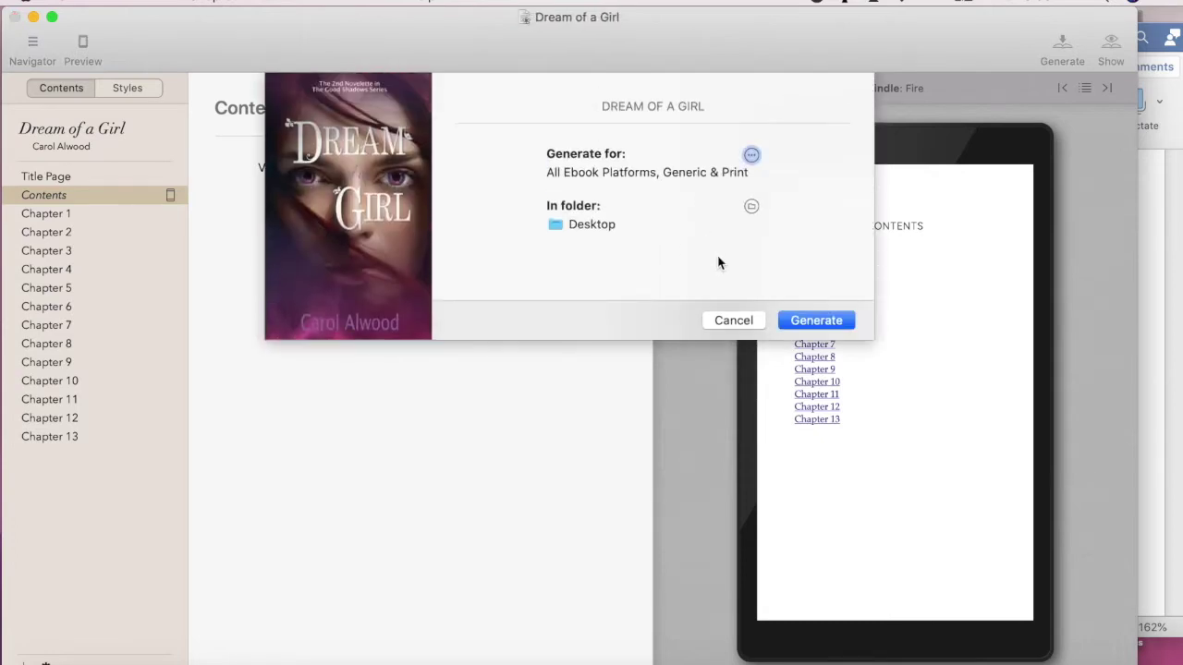
{"action": "left_click", "coordinate": [801, 323]}
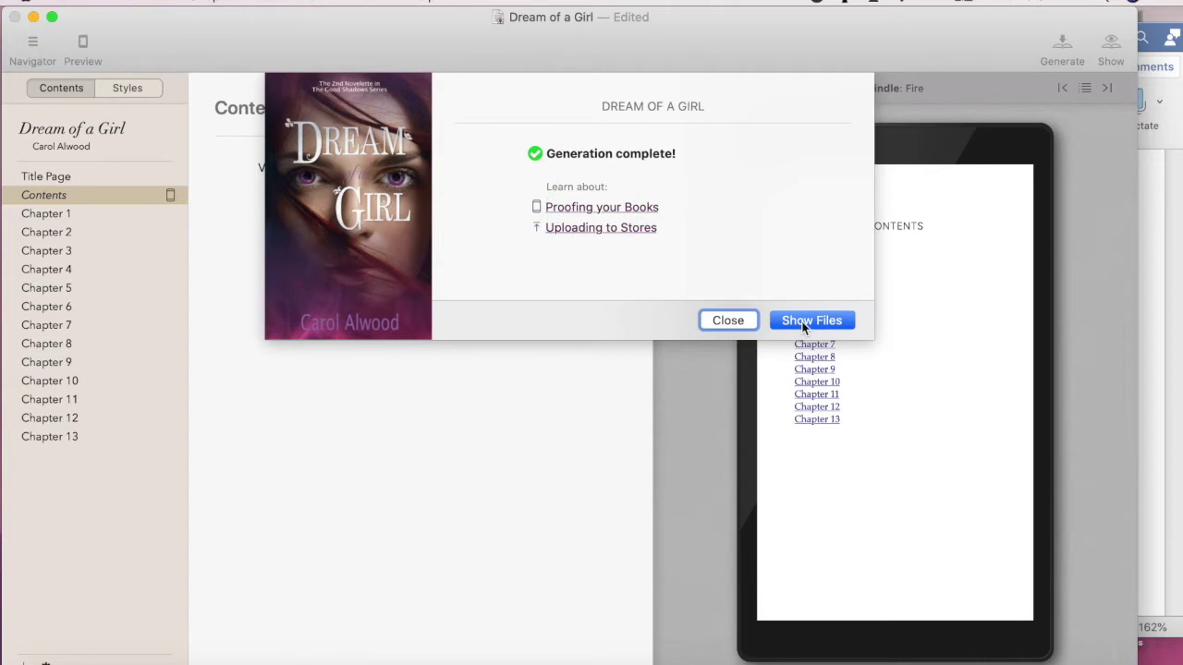
{"action": "left_click", "coordinate": [811, 320]}
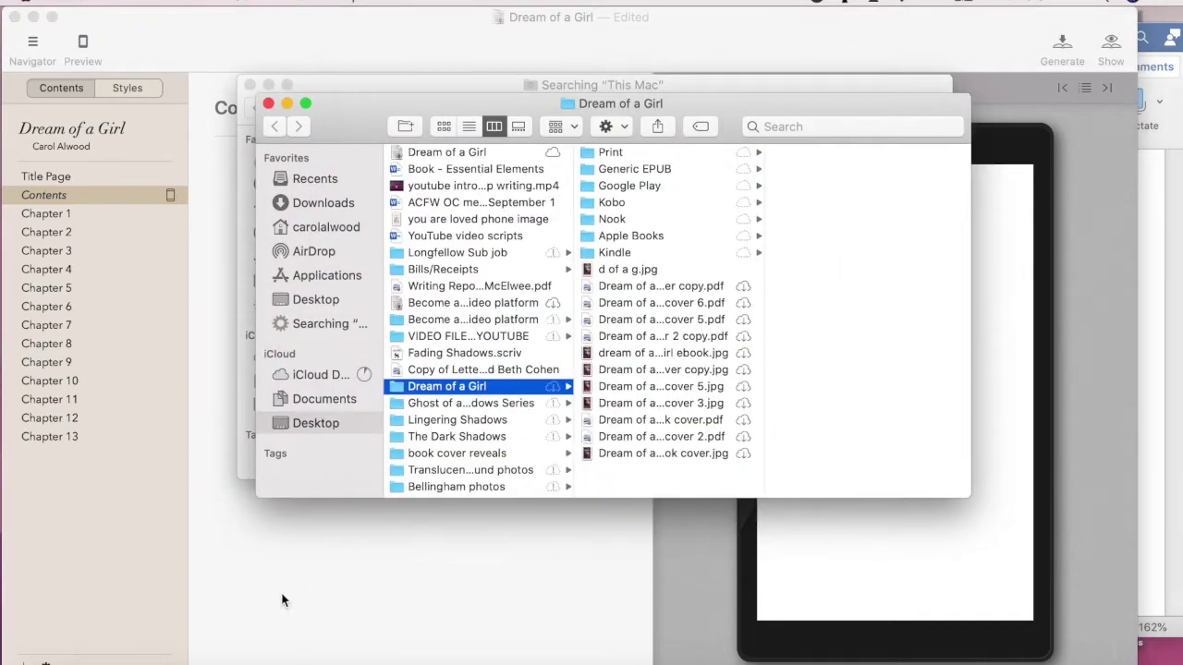
Switch to Safari and load kdp.amazon.com
{"action": "left_click", "coordinate": [131, 659]}
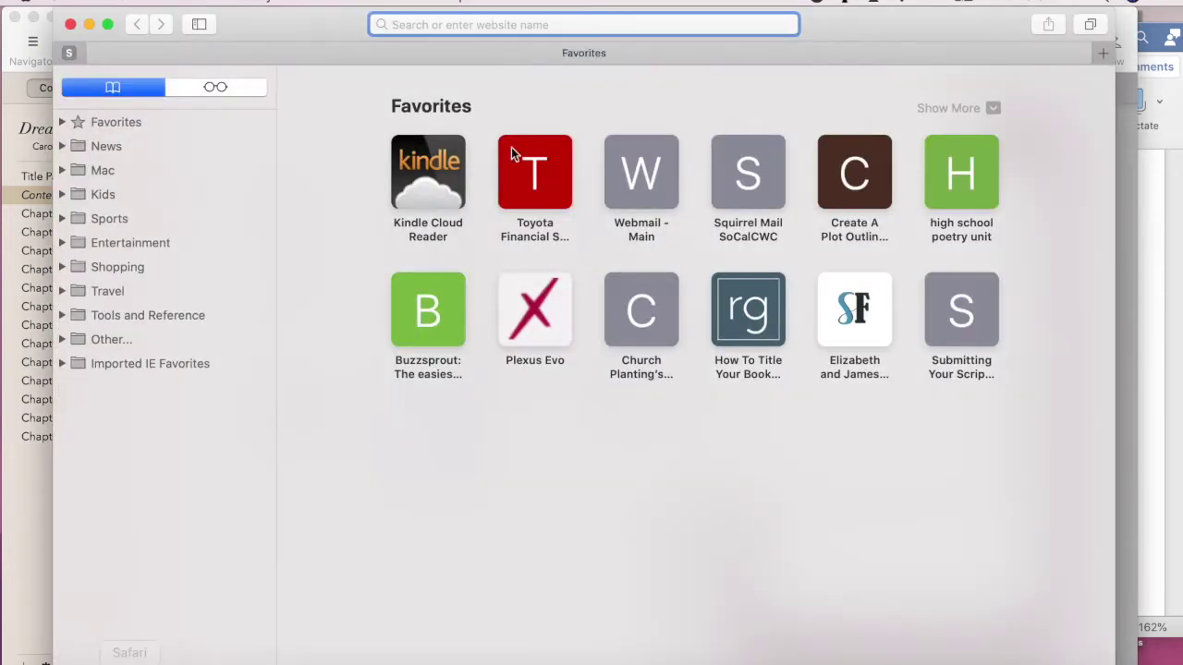
{"action": "type", "text": "kdp"}
{"action": "key", "text": "Return"}
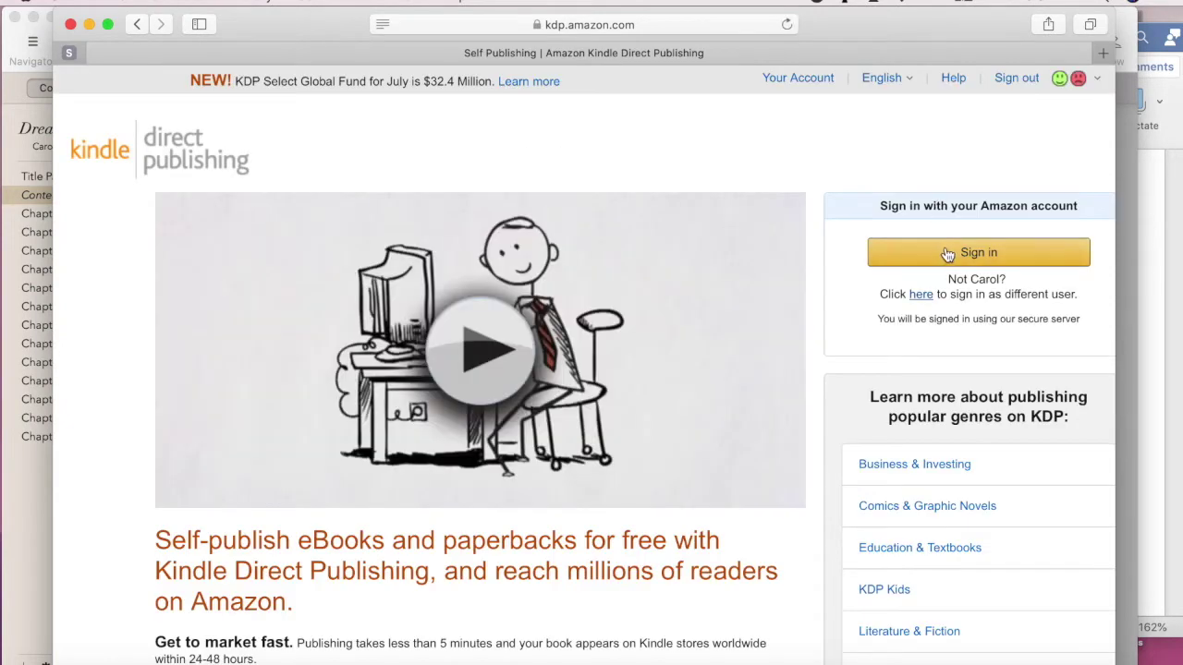
Sign in to the Kindle Direct Publishing account from the KDP home page
{"action": "left_click", "coordinate": [949, 257]}
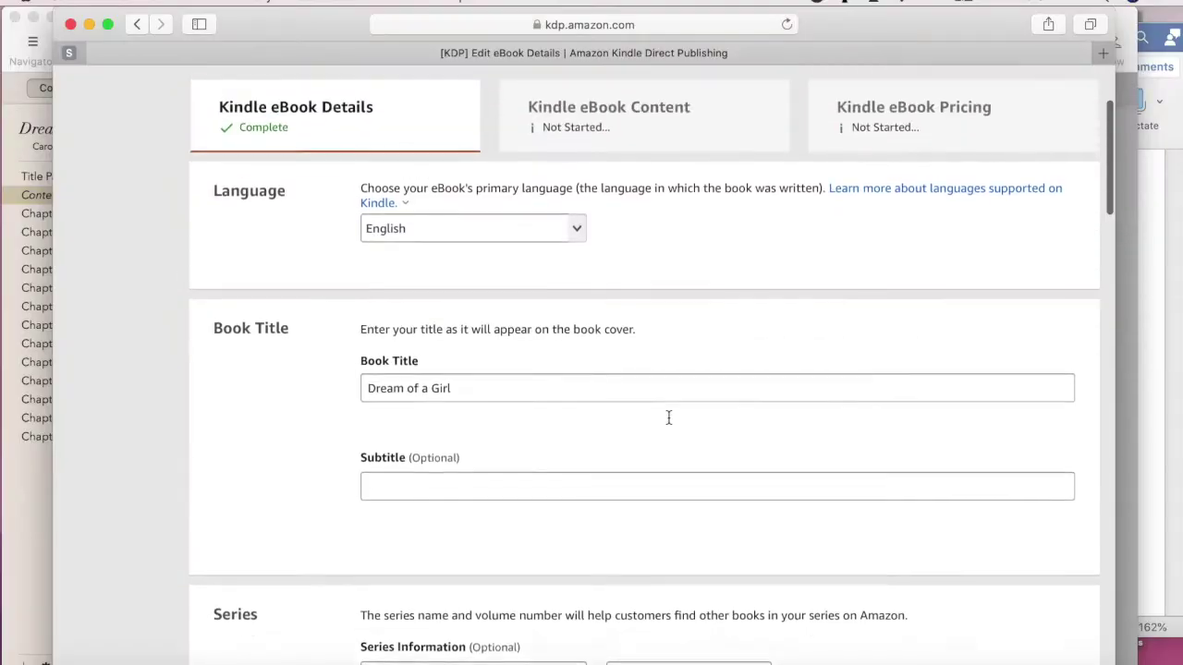
{"action": "scroll", "coordinate": [668, 414], "scroll_direction": "up", "scroll_amount": 2}
{"action": "scroll", "coordinate": [529, 448], "scroll_direction": "down", "scroll_amount": 5}
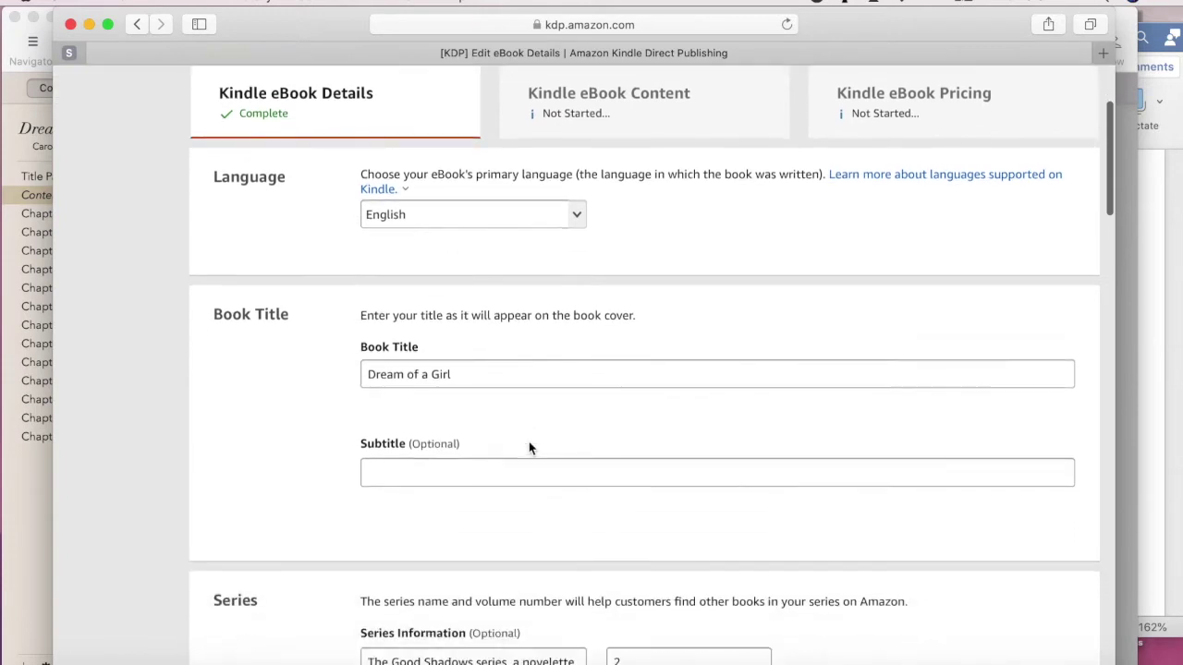
{"action": "scroll", "coordinate": [530, 448], "scroll_direction": "down", "scroll_amount": 3}
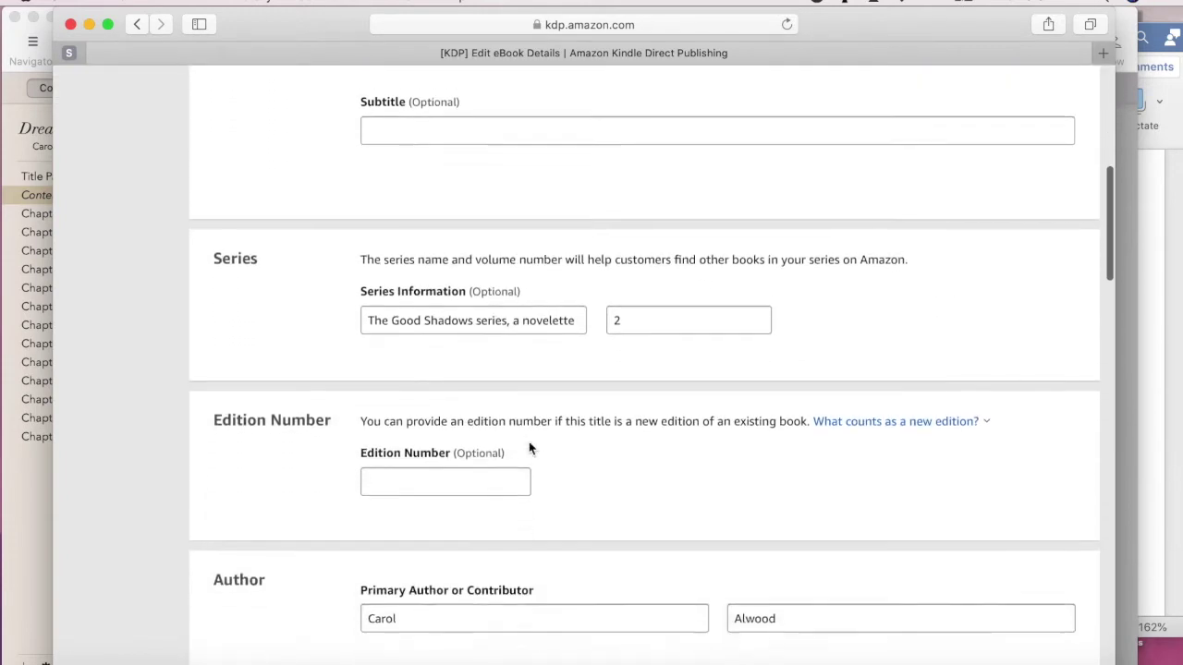
{"action": "scroll", "coordinate": [528, 442], "scroll_direction": "down", "scroll_amount": 4}
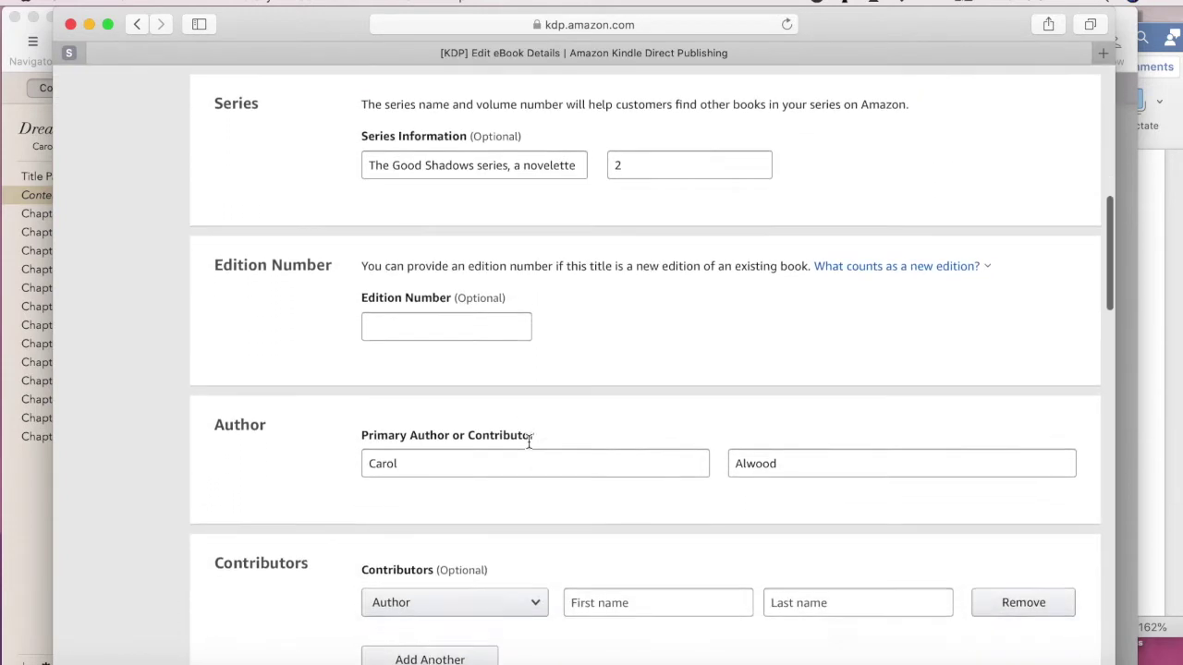
{"action": "scroll", "coordinate": [530, 445], "scroll_direction": "down", "scroll_amount": 3}
{"action": "scroll", "coordinate": [529, 448], "scroll_direction": "down", "scroll_amount": 1}
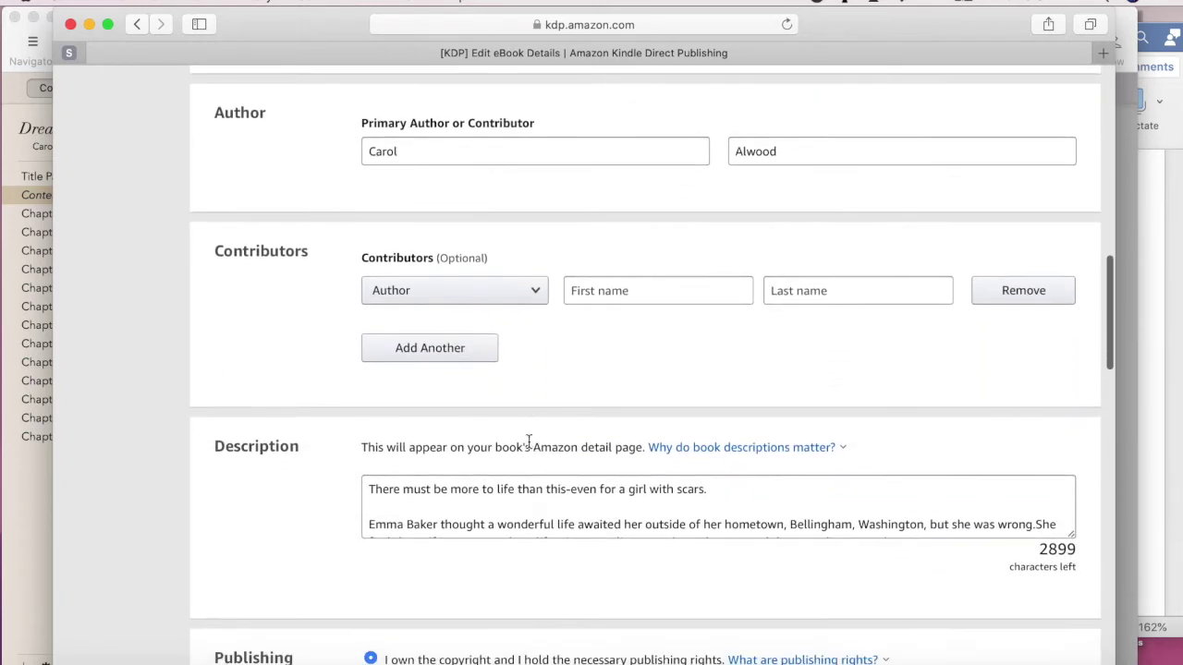
{"action": "scroll", "coordinate": [529, 442], "scroll_direction": "down", "scroll_amount": 4}
{"action": "scroll", "coordinate": [529, 448], "scroll_direction": "up", "scroll_amount": 2}
{"action": "scroll", "coordinate": [529, 448], "scroll_direction": "down", "scroll_amount": 3}
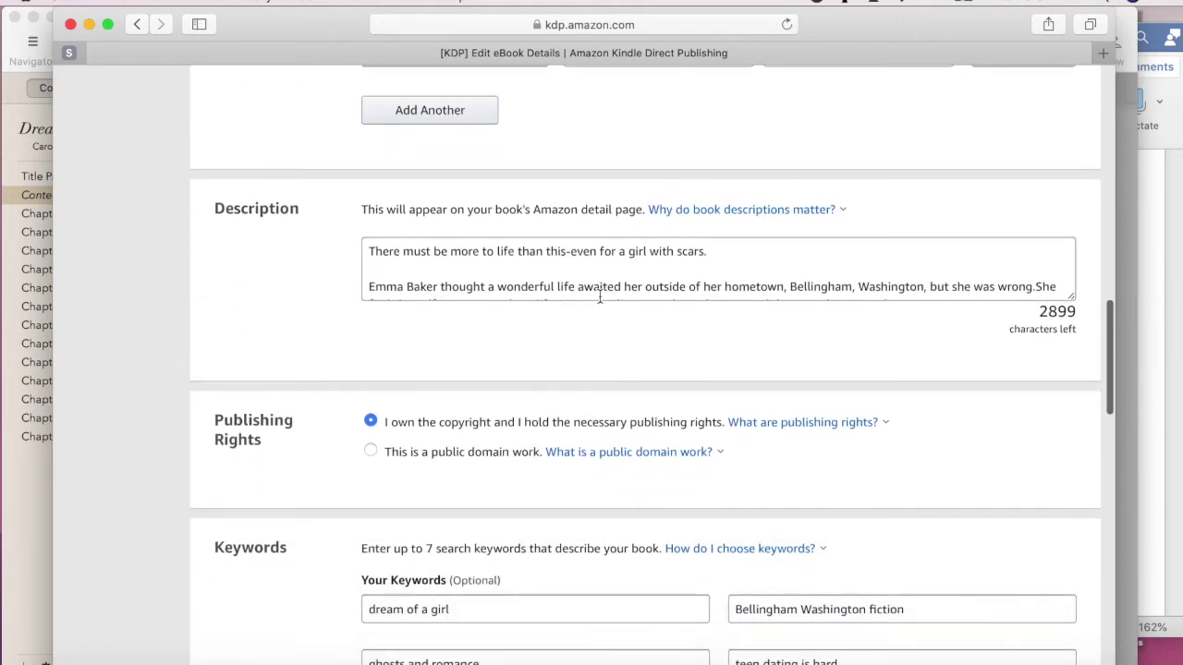
{"action": "scroll", "coordinate": [612, 277], "scroll_direction": "down", "scroll_amount": 3}
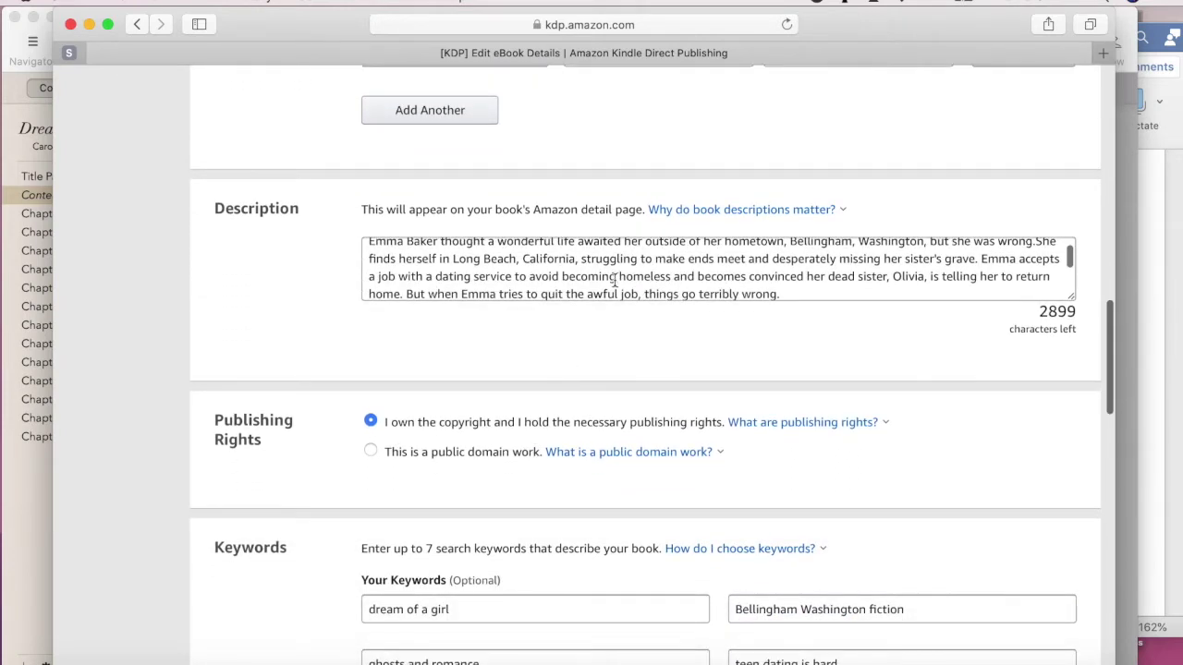
{"action": "scroll", "coordinate": [619, 281], "scroll_direction": "down", "scroll_amount": 5}
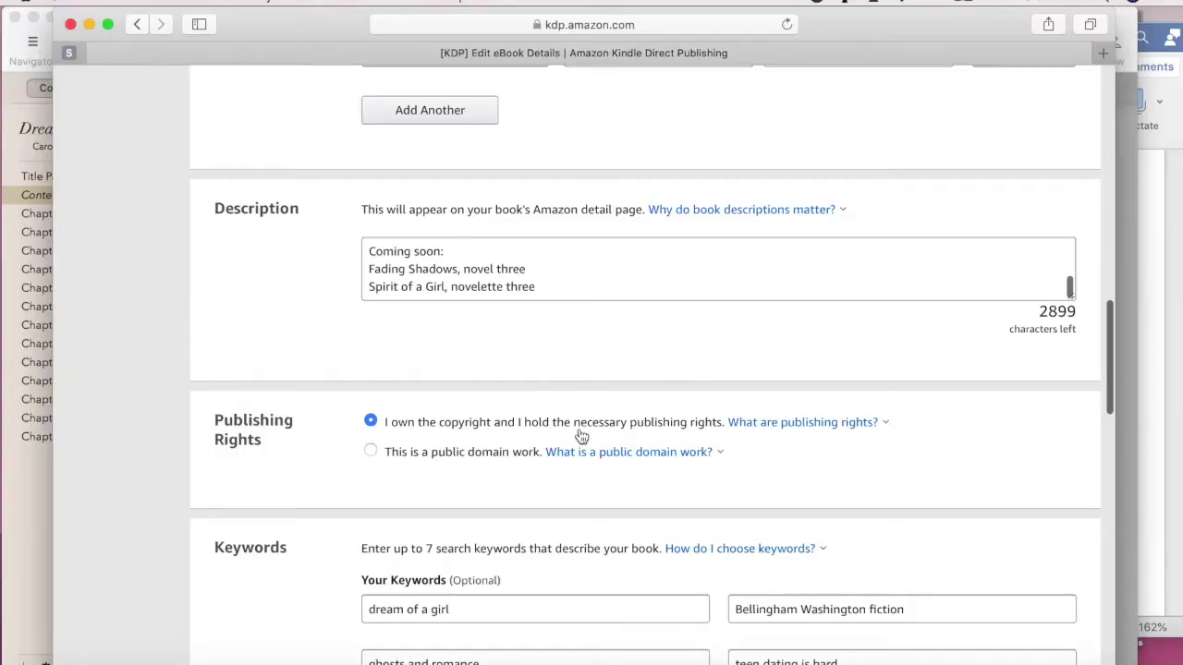
{"action": "scroll", "coordinate": [581, 436], "scroll_direction": "down", "scroll_amount": 5}
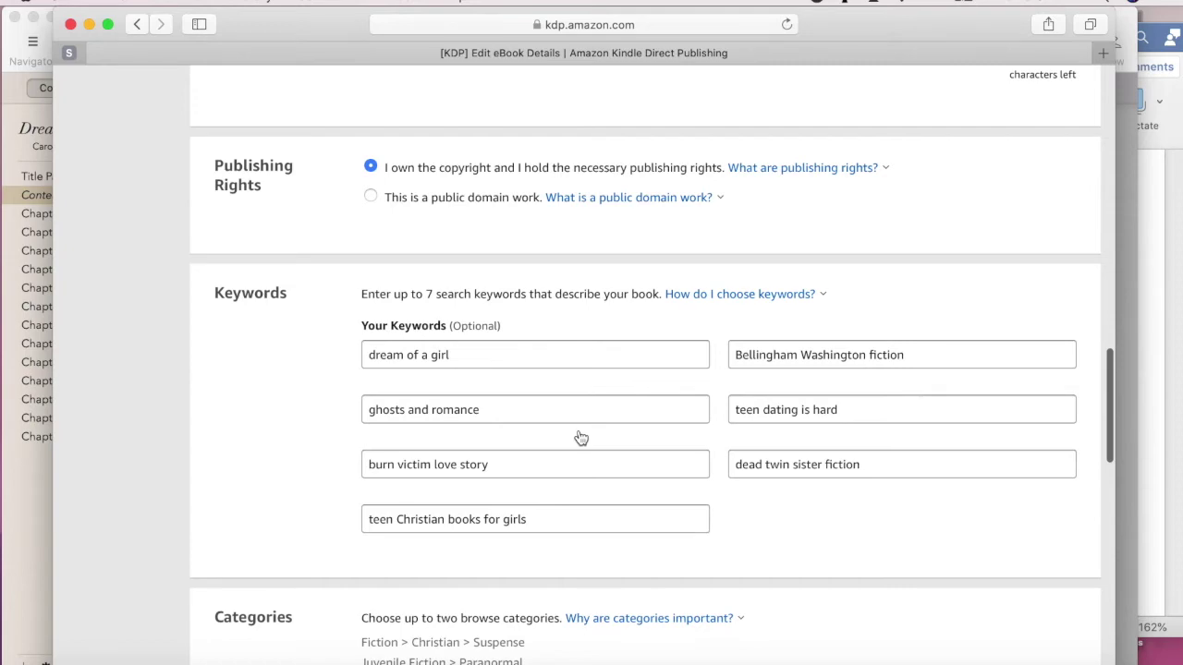
{"action": "scroll", "coordinate": [579, 436], "scroll_direction": "down", "scroll_amount": 4}
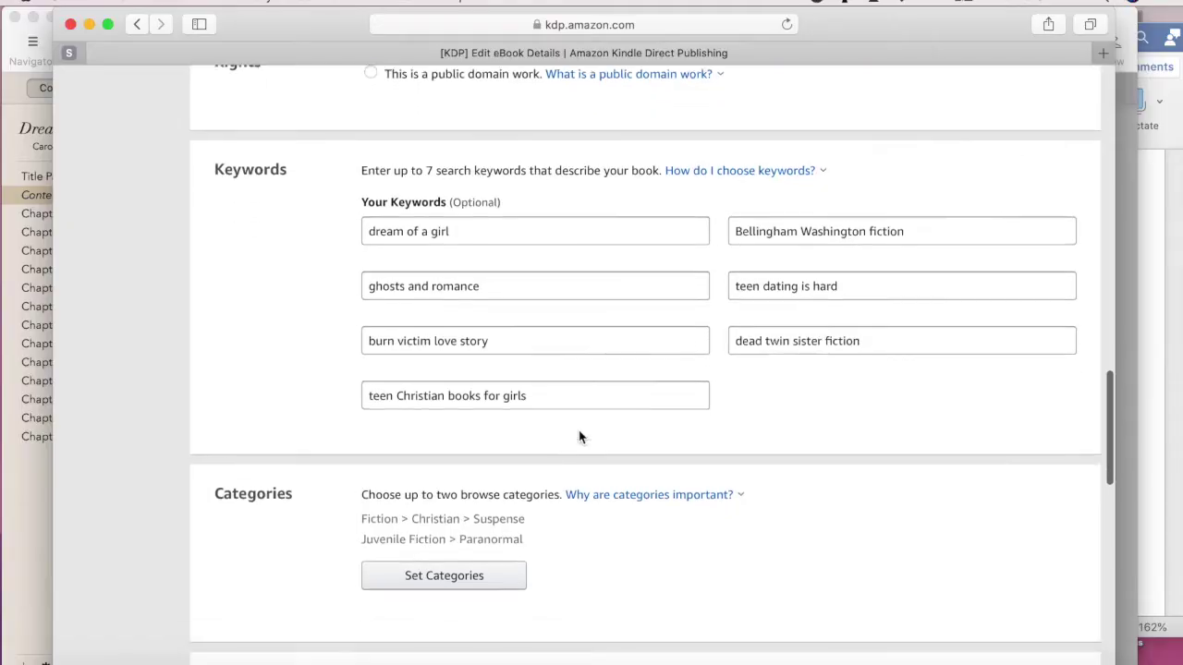
{"action": "scroll", "coordinate": [578, 434], "scroll_direction": "down", "scroll_amount": 3}
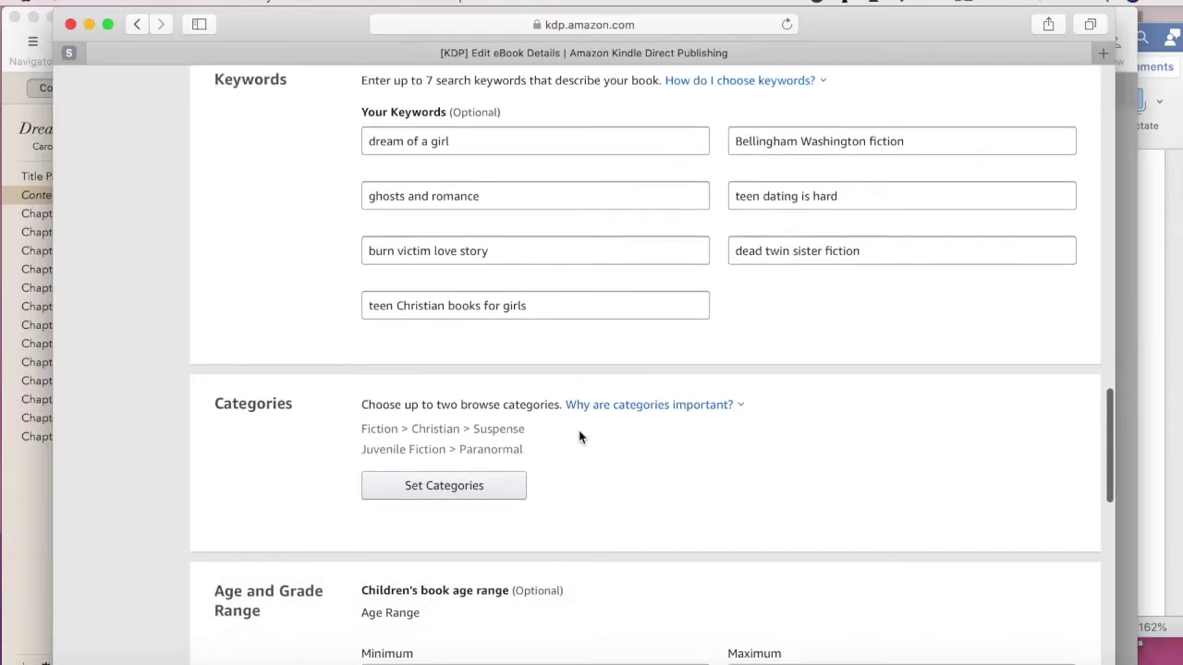
{"action": "scroll", "coordinate": [579, 437], "scroll_direction": "down", "scroll_amount": 6}
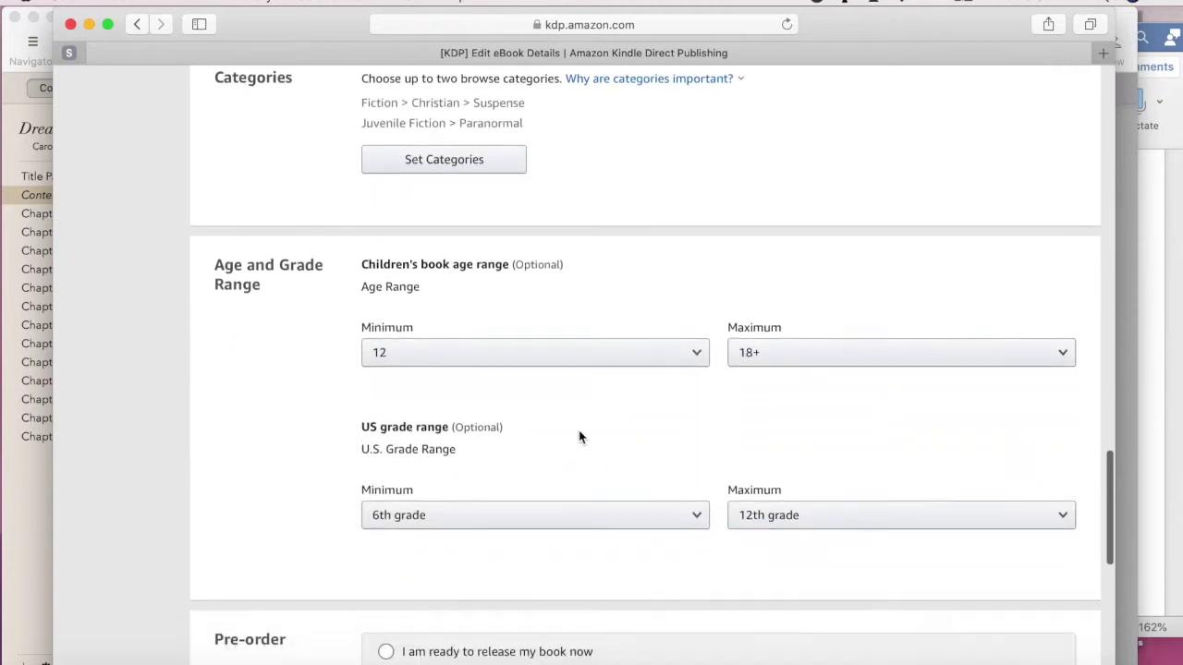
{"action": "scroll", "coordinate": [579, 437], "scroll_direction": "down", "scroll_amount": 5}
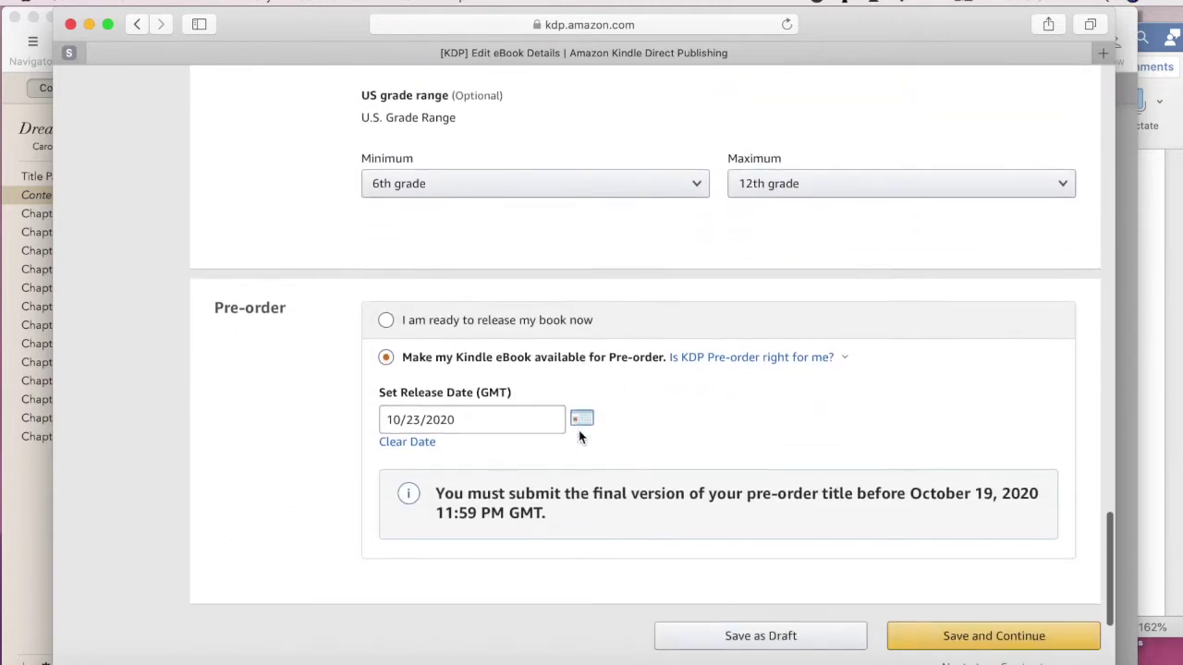
{"action": "scroll", "coordinate": [578, 429], "scroll_direction": "up", "scroll_amount": 6}
{"action": "scroll", "coordinate": [578, 430], "scroll_direction": "down", "scroll_amount": 2}
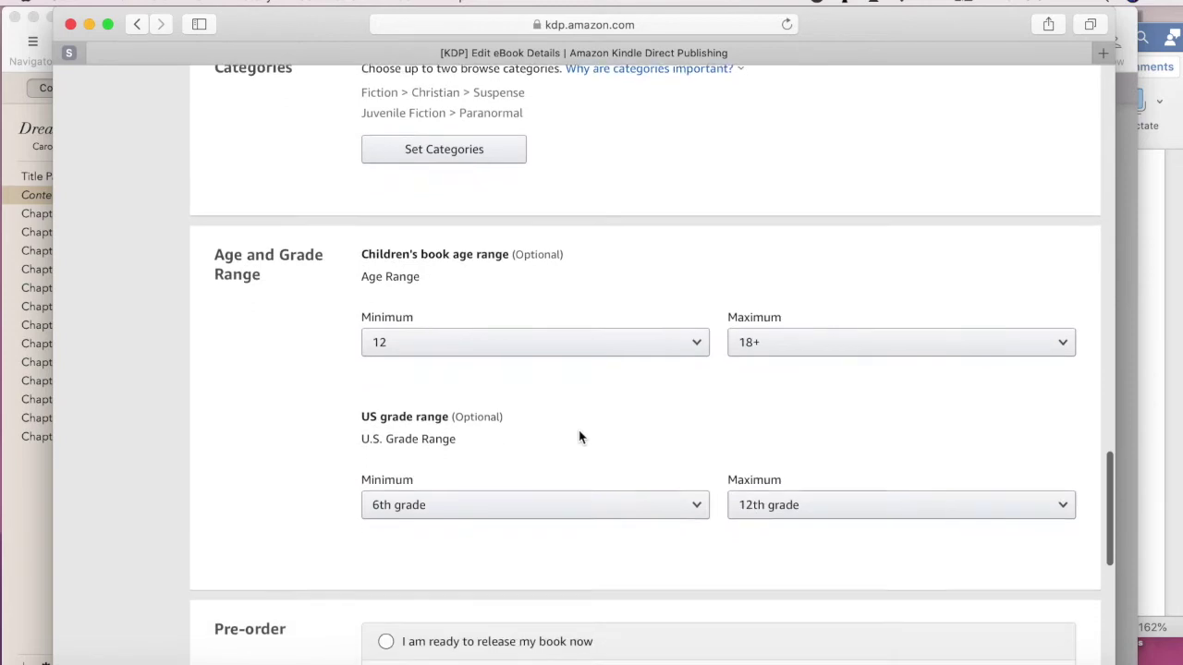
{"action": "scroll", "coordinate": [578, 430], "scroll_direction": "down", "scroll_amount": 5}
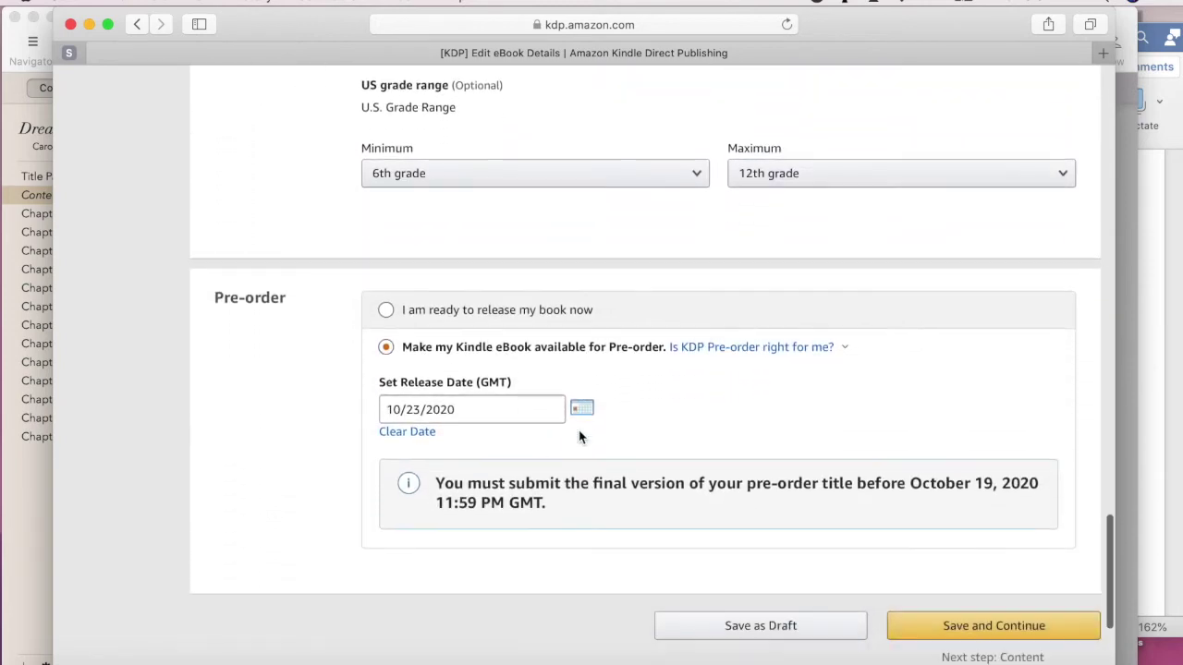
{"action": "scroll", "coordinate": [579, 437], "scroll_direction": "down", "scroll_amount": 2}
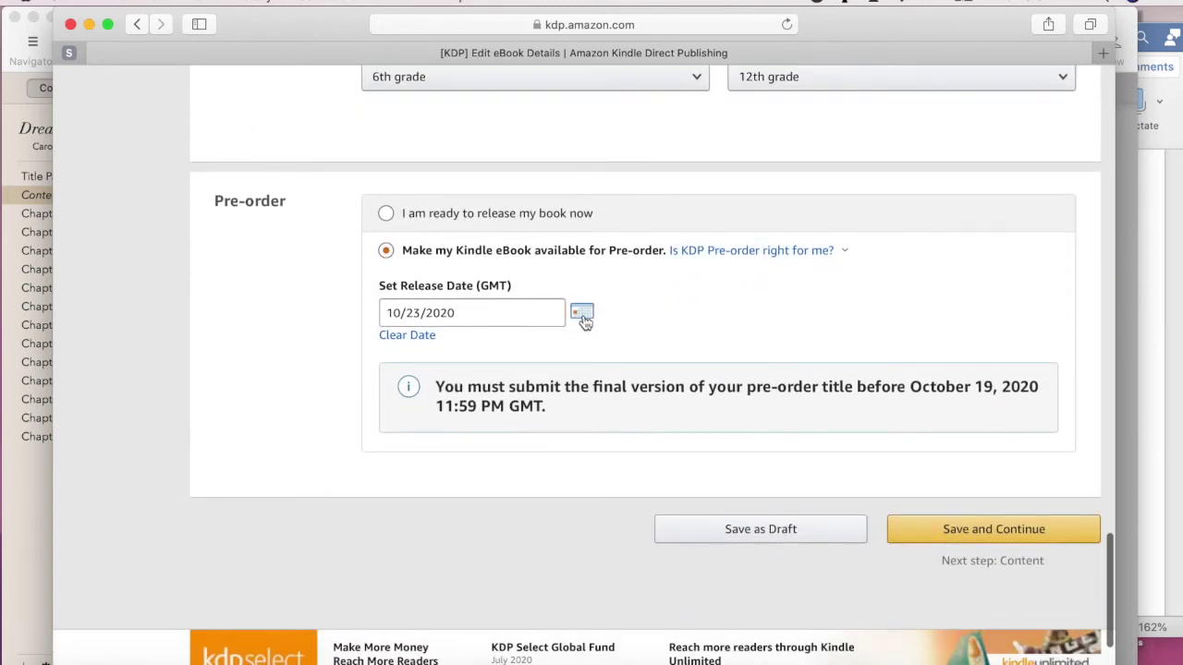
Pick November 30, 2020 as the release date, then reopen the calendar a month ahead
{"action": "left_click", "coordinate": [581, 315]}
{"action": "left_click", "coordinate": [588, 346]}
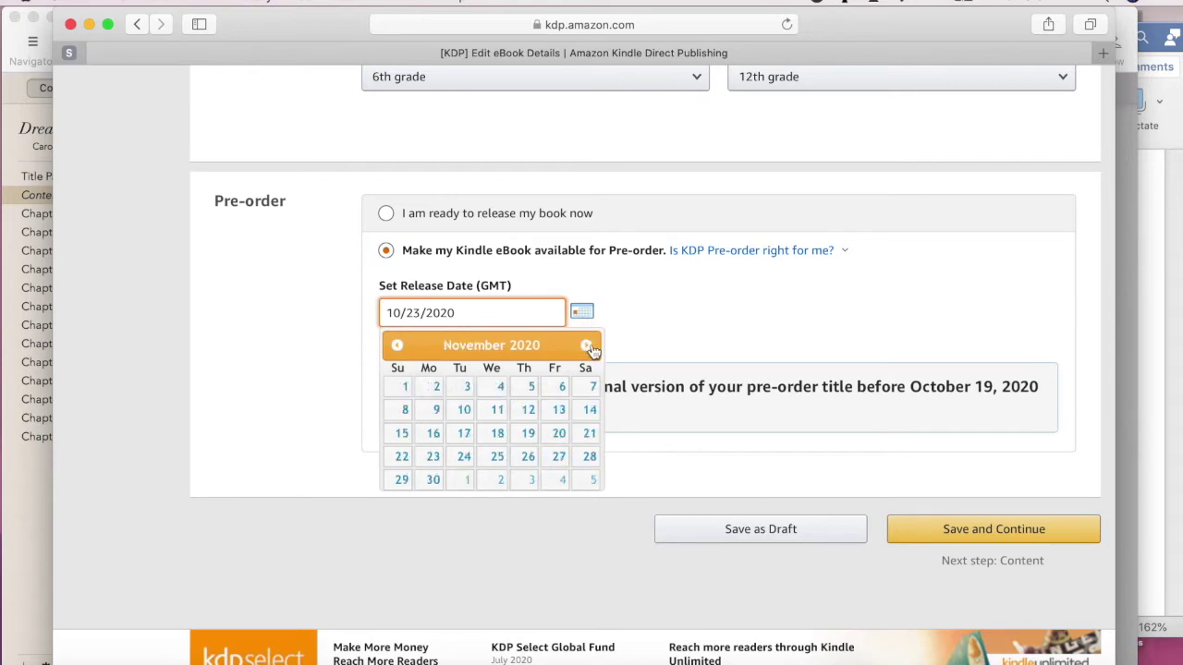
{"action": "left_click", "coordinate": [433, 480]}
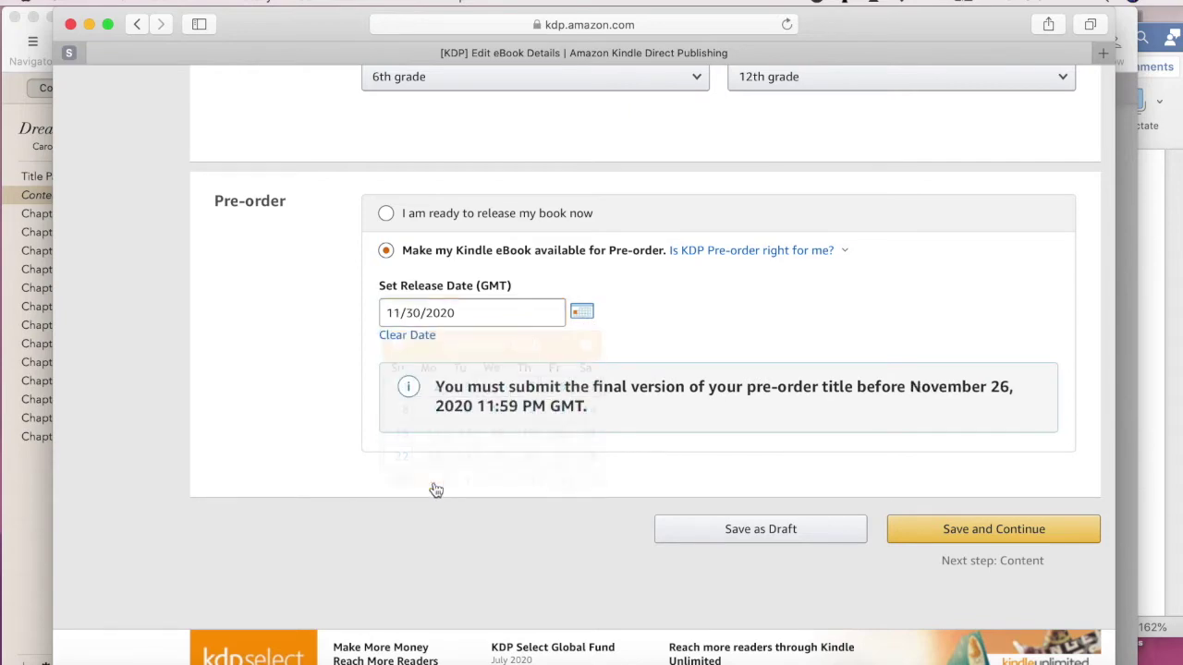
{"action": "left_click", "coordinate": [581, 312]}
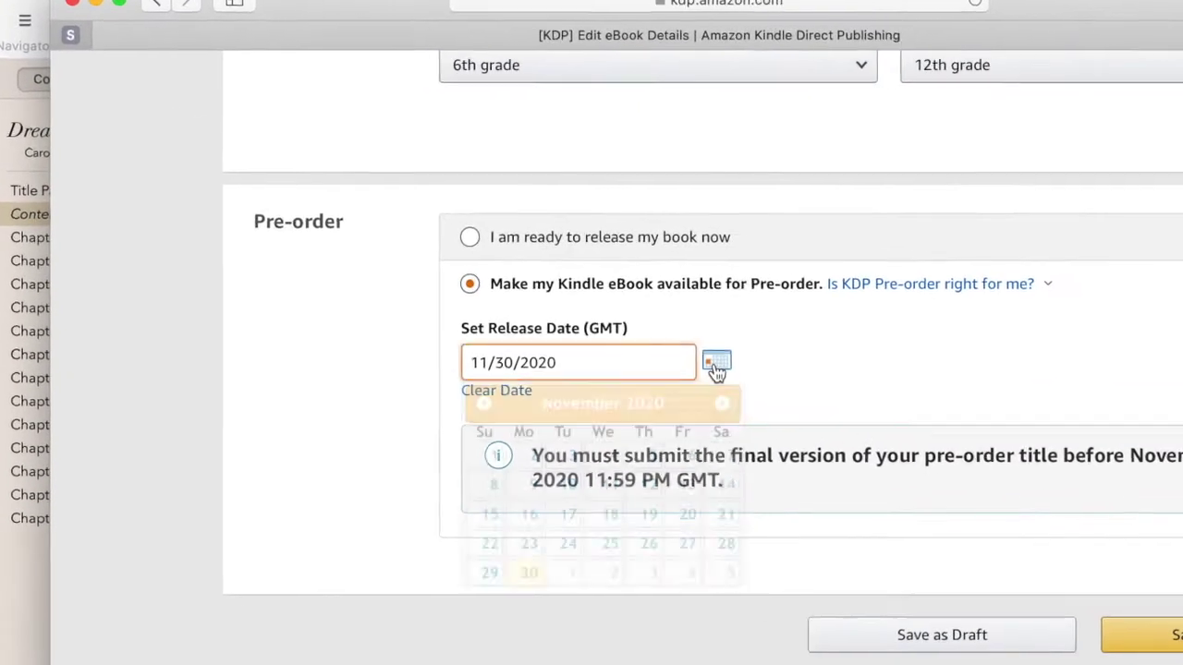
{"action": "left_click", "coordinate": [588, 346]}
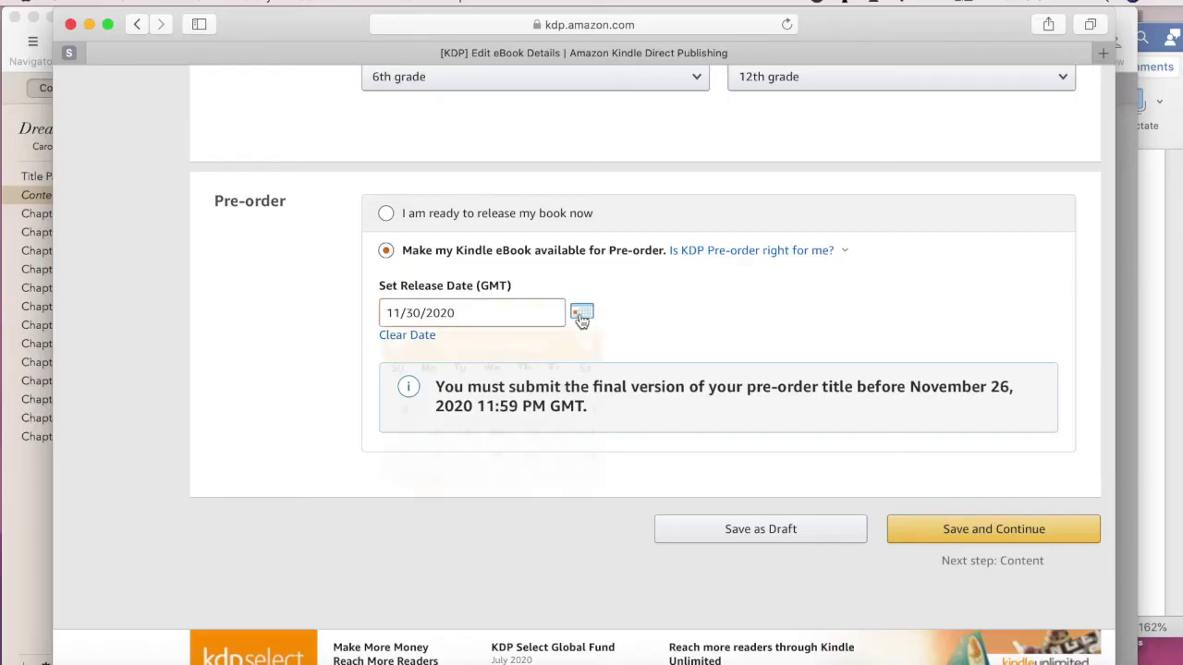
Change the pre-order release date to December 31, 2020 and save the eBook details
{"action": "left_click", "coordinate": [581, 312]}
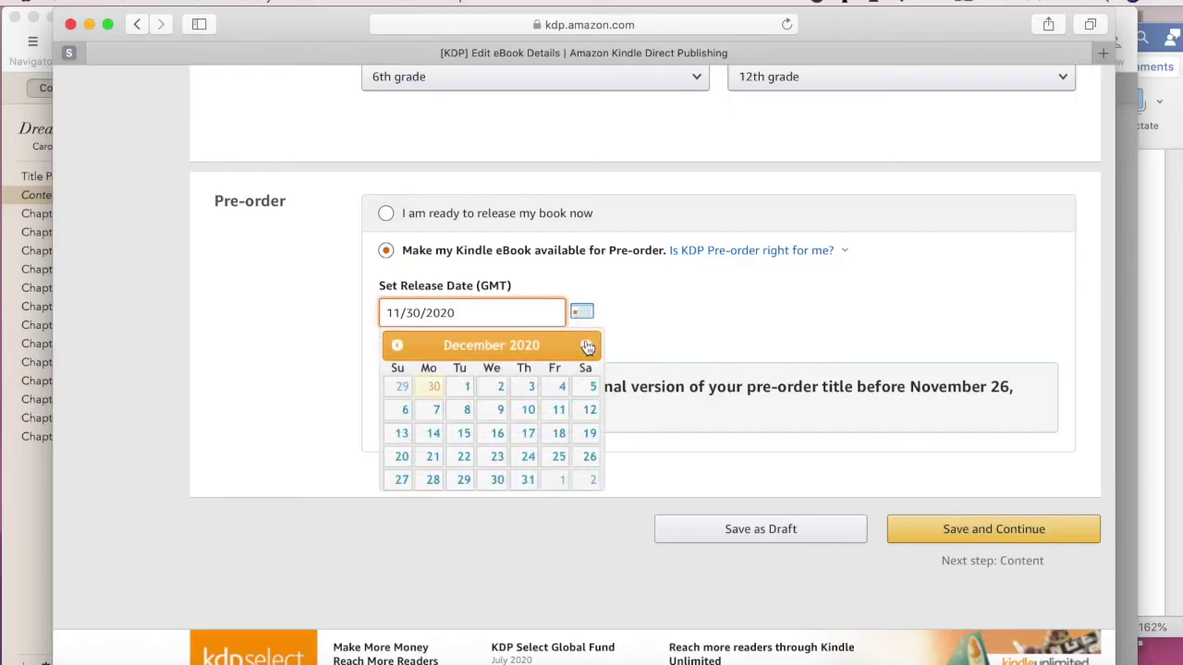
{"action": "left_click", "coordinate": [529, 480]}
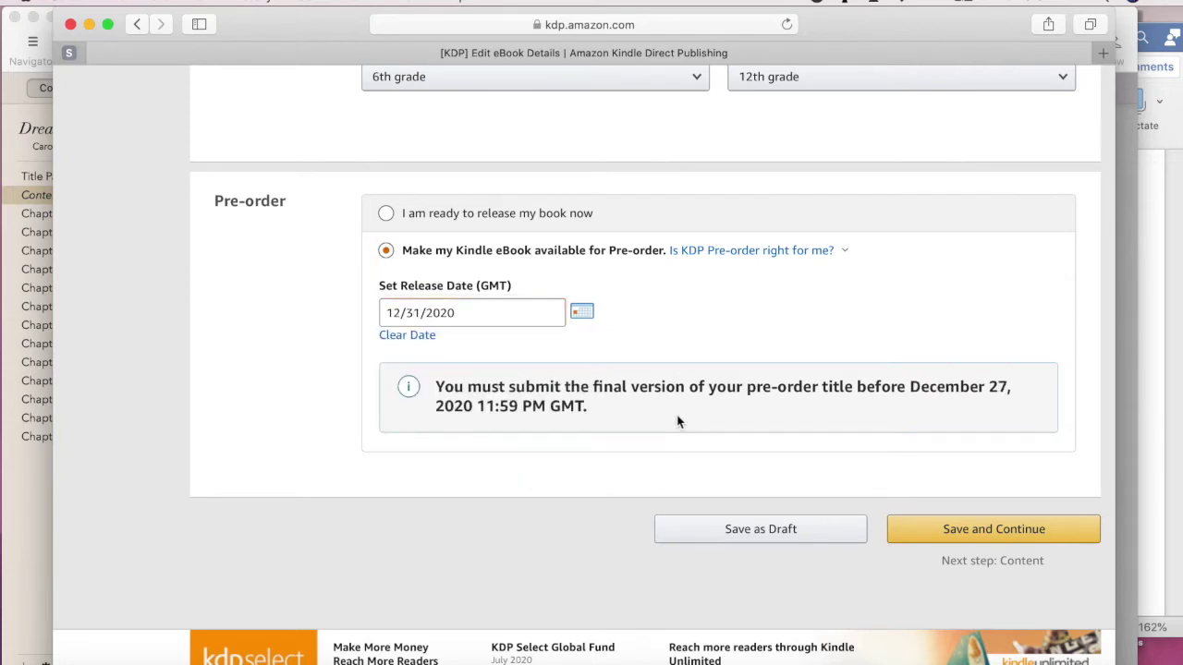
{"action": "scroll", "coordinate": [677, 421], "scroll_direction": "down", "scroll_amount": 3}
{"action": "left_click", "coordinate": [955, 406]}
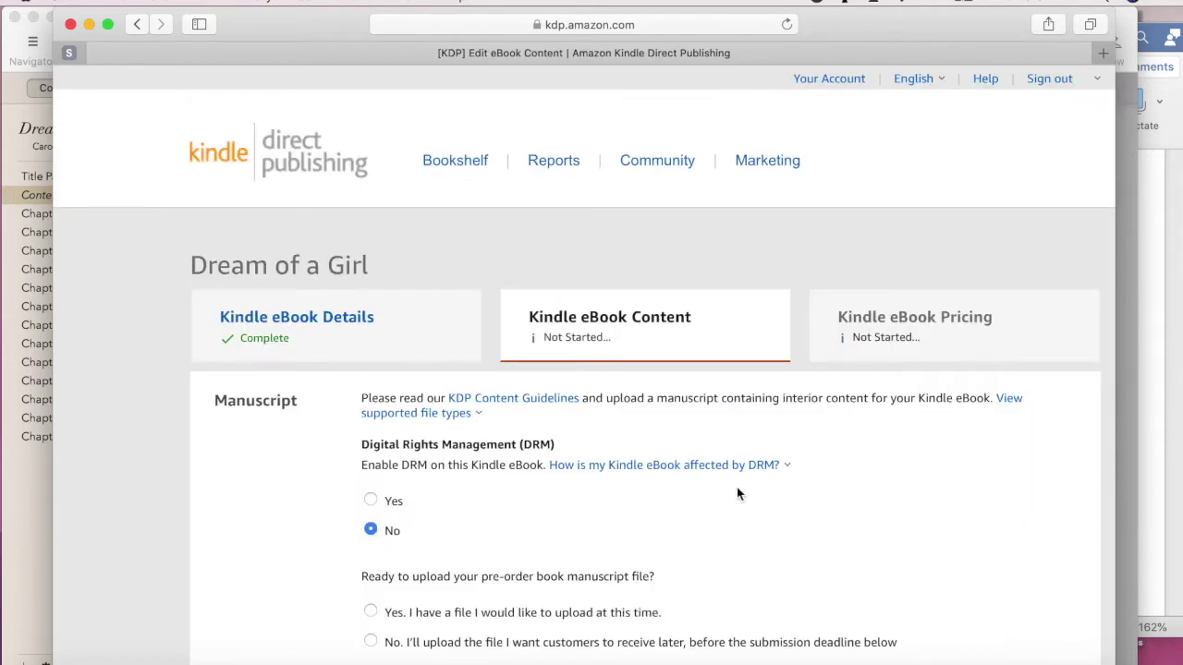
{"action": "scroll", "coordinate": [707, 508], "scroll_direction": "down", "scroll_amount": 5}
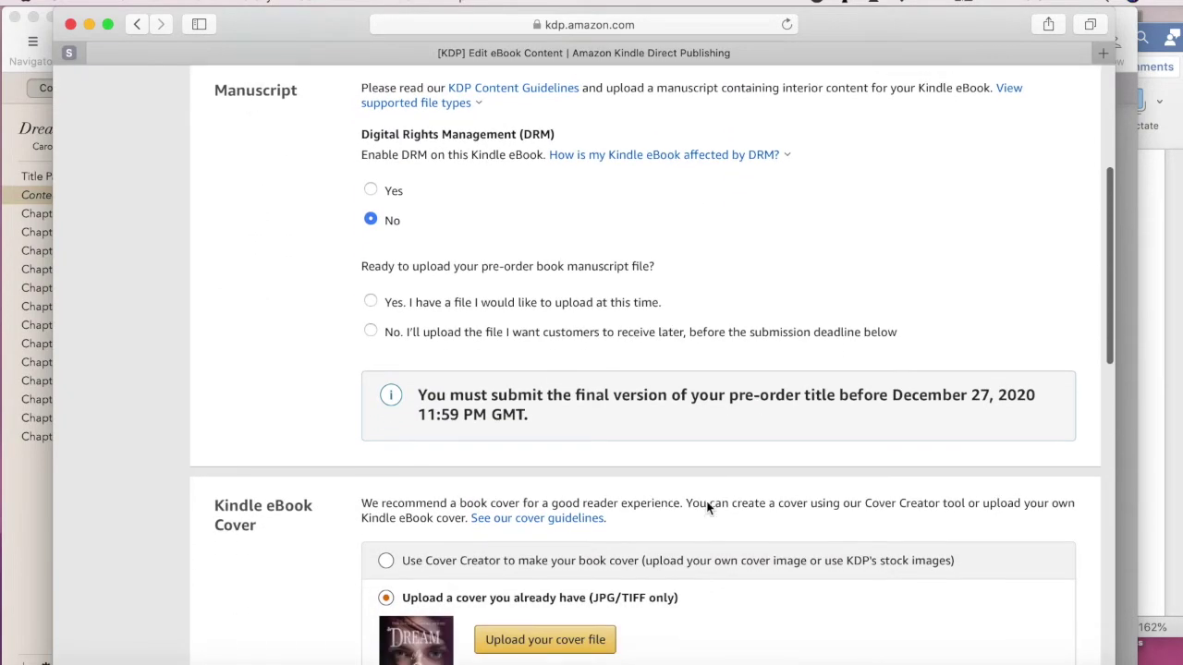
{"action": "scroll", "coordinate": [707, 507], "scroll_direction": "down", "scroll_amount": 2}
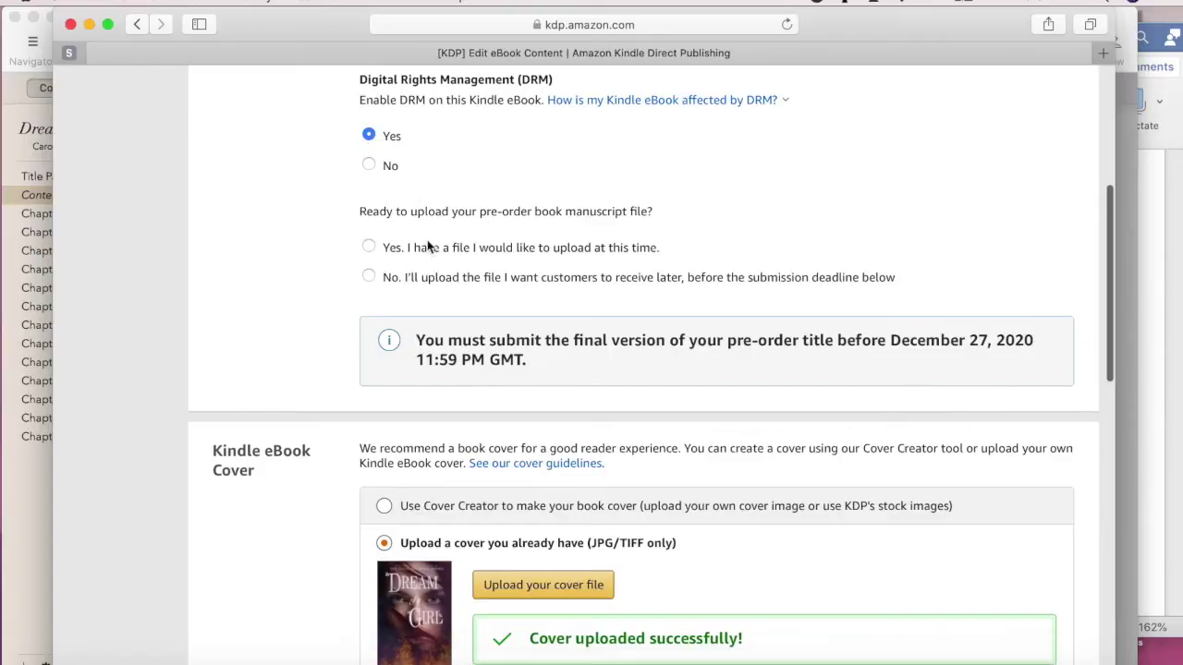
{"action": "scroll", "coordinate": [428, 244], "scroll_direction": "down", "scroll_amount": 2}
Mark the manuscript as ready and upload Dream-of-a-Girl-Kindle.mobi from the Dream of a Girl > Kindle folder
{"action": "scroll", "coordinate": [368, 125], "scroll_direction": "up", "scroll_amount": 3}
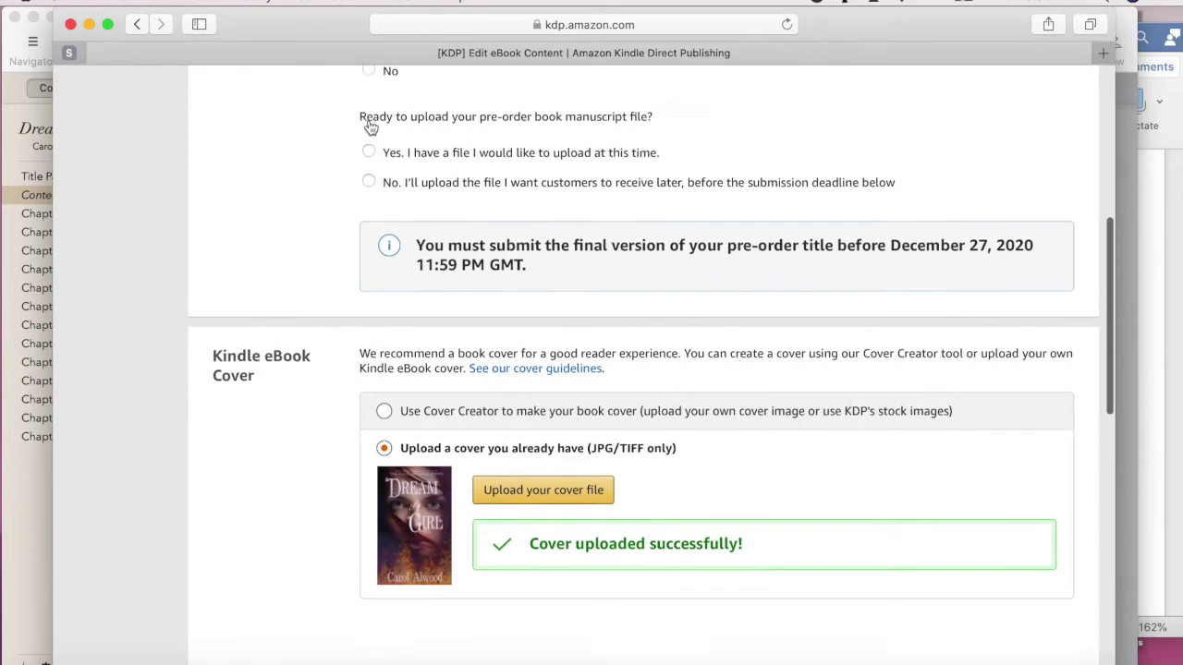
{"action": "left_click", "coordinate": [370, 301]}
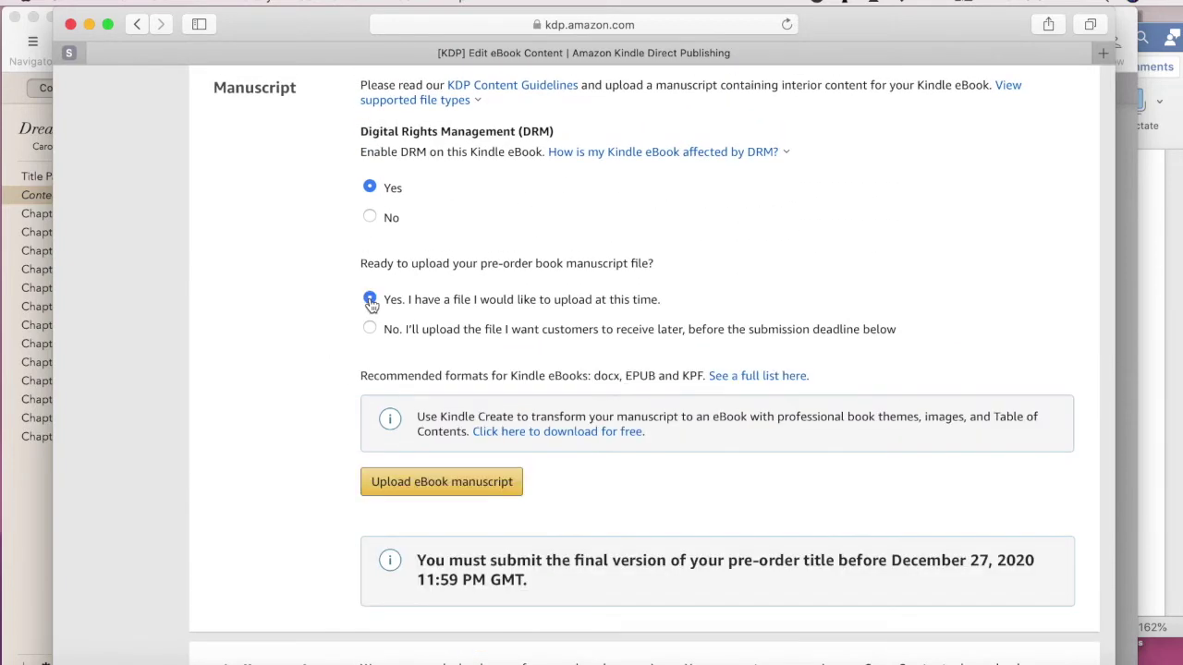
{"action": "left_click", "coordinate": [460, 485]}
{"action": "double_click", "coordinate": [434, 138]}
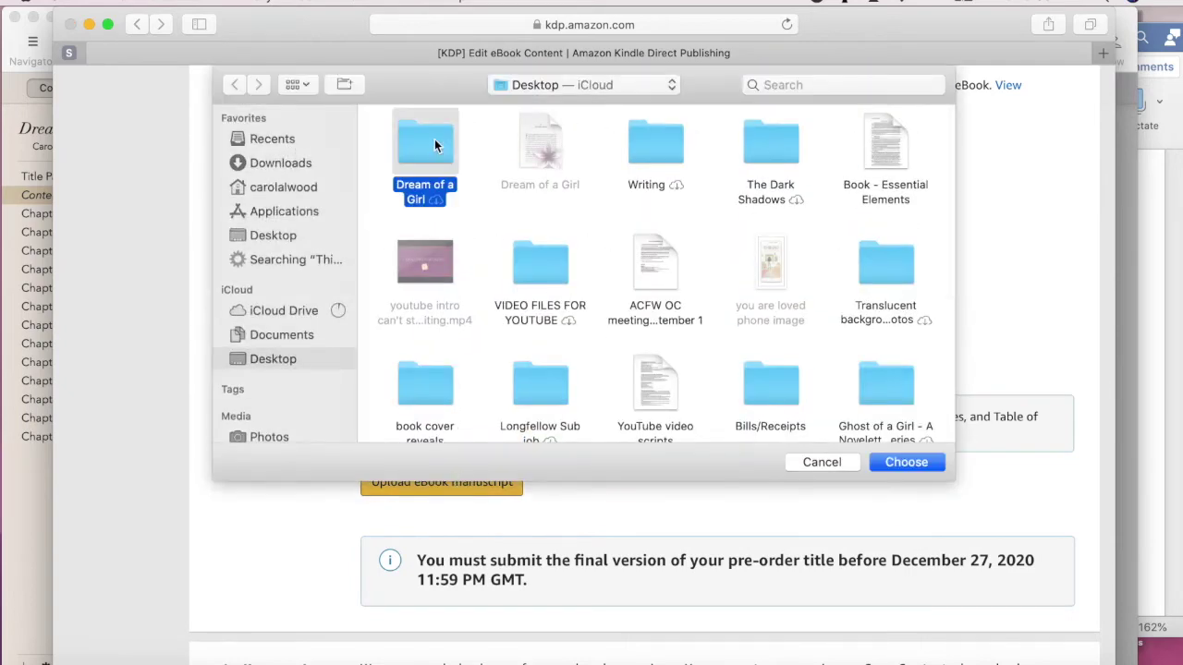
{"action": "scroll", "coordinate": [534, 261], "scroll_direction": "down", "scroll_amount": 1}
{"action": "scroll", "coordinate": [534, 261], "scroll_direction": "down", "scroll_amount": 1}
{"action": "double_click", "coordinate": [420, 356]}
{"action": "left_click", "coordinate": [519, 157]}
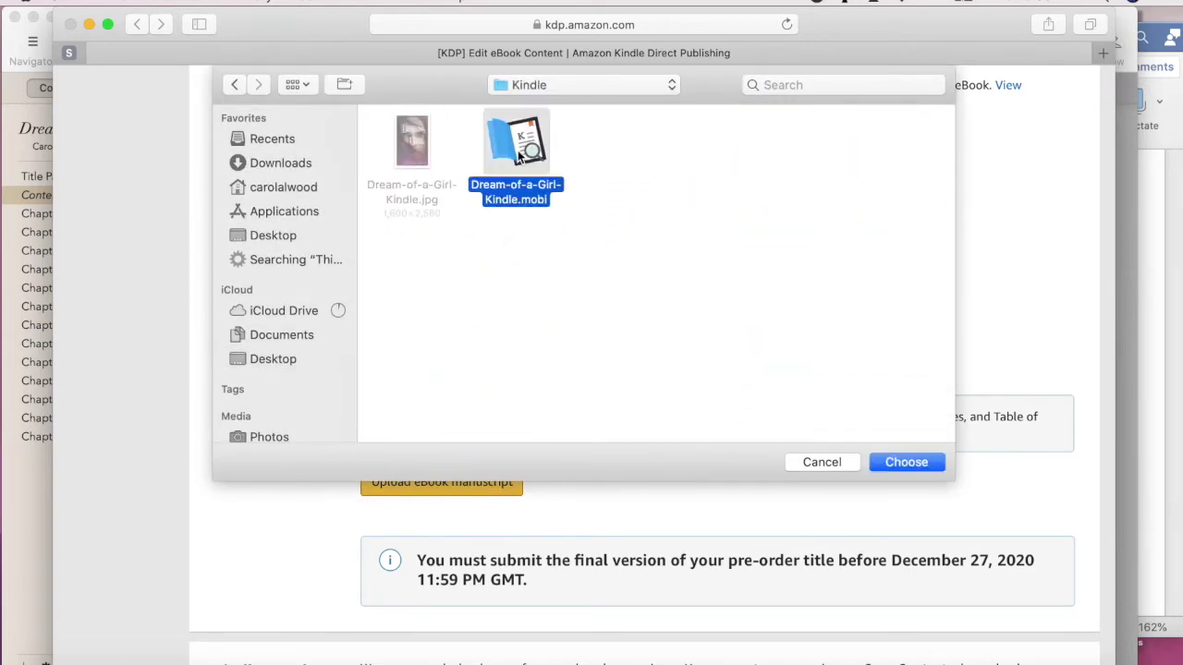
{"action": "left_click", "coordinate": [894, 465]}
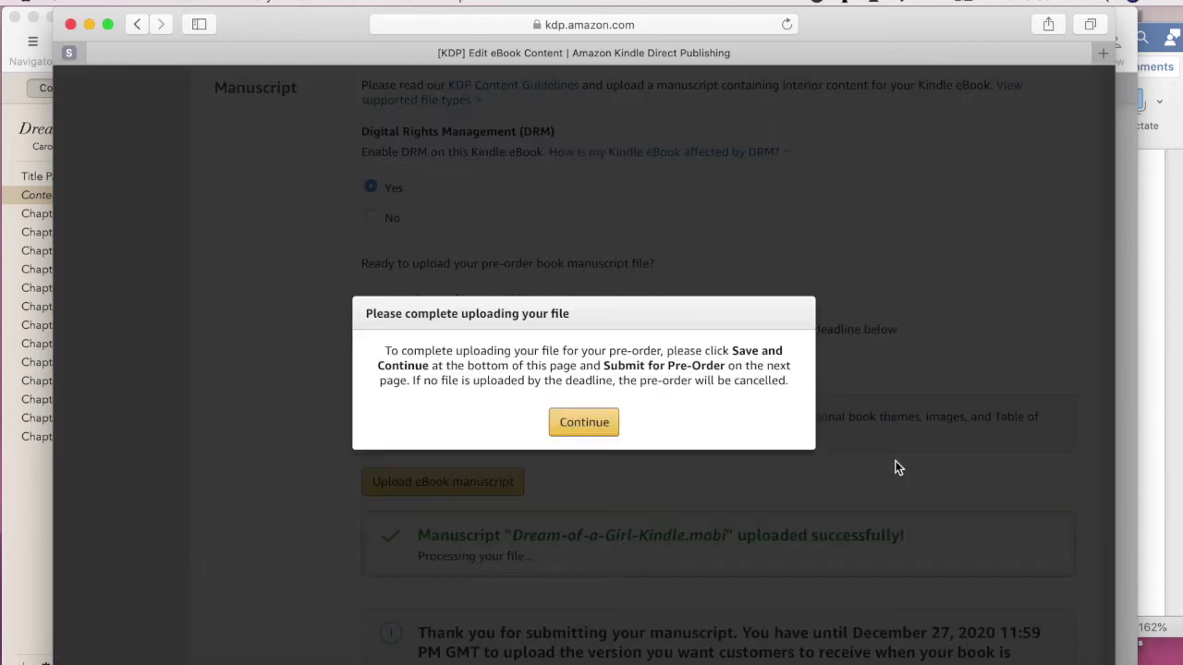
{"action": "left_click", "coordinate": [604, 422]}
{"action": "scroll", "coordinate": [532, 476], "scroll_direction": "down", "scroll_amount": 5}
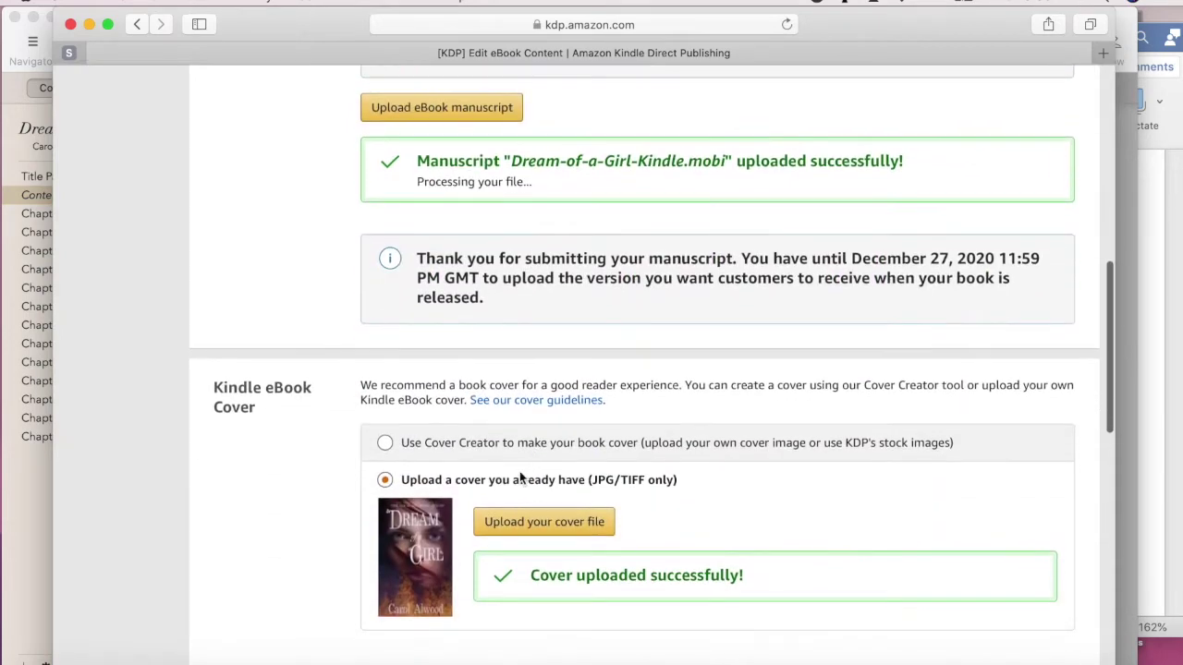
Upload Dream-of-a-Girl-Kindle.jpg as the eBook cover
{"action": "left_click", "coordinate": [505, 525]}
{"action": "left_click", "coordinate": [409, 148]}
{"action": "left_click", "coordinate": [904, 462]}
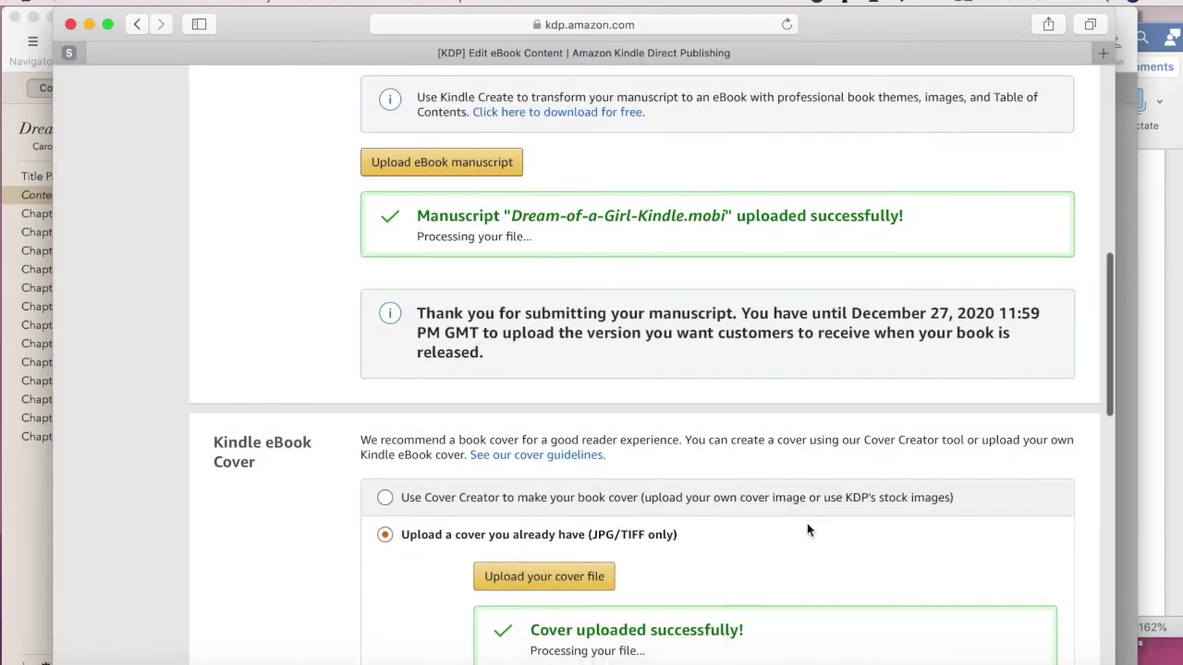
Launch the online previewer for the book
{"action": "scroll", "coordinate": [805, 528], "scroll_direction": "down", "scroll_amount": 5}
{"action": "scroll", "coordinate": [533, 568], "scroll_direction": "down", "scroll_amount": 9}
{"action": "left_click", "coordinate": [508, 272]}
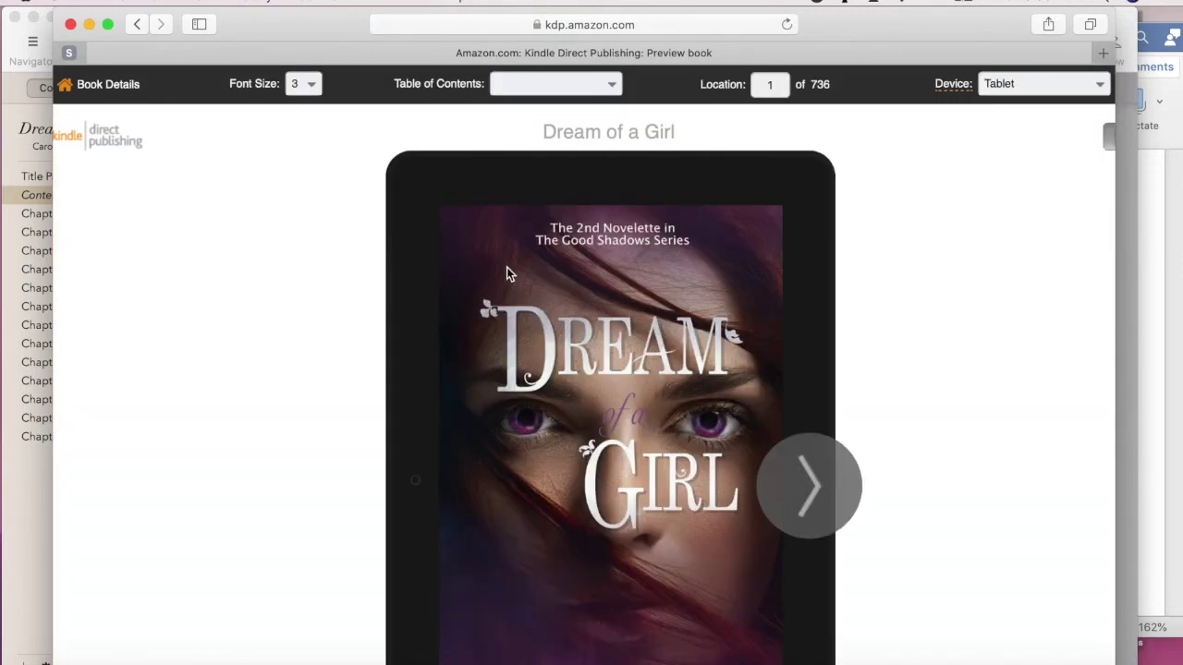
Turn the preview seven pages forward from the cover into Chapter 2
{"action": "scroll", "coordinate": [507, 274], "scroll_direction": "down", "scroll_amount": 3}
{"action": "left_click", "coordinate": [788, 346]}
{"action": "left_click", "coordinate": [786, 344]}
{"action": "left_click", "coordinate": [794, 346]}
{"action": "left_click", "coordinate": [796, 348]}
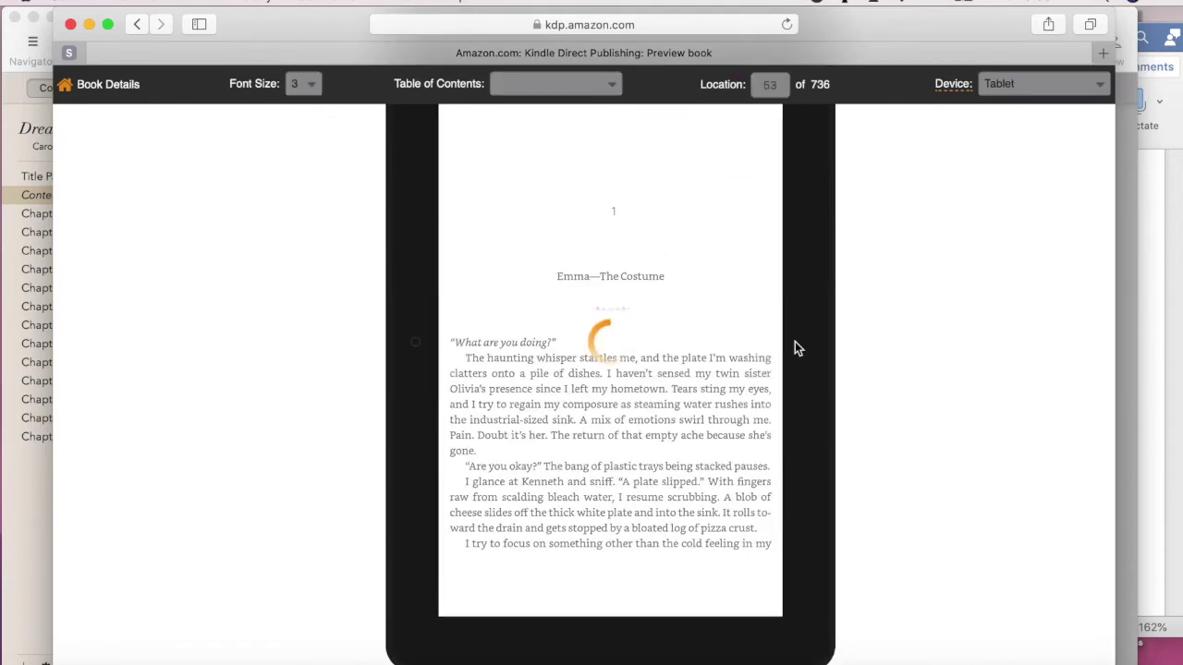
{"action": "left_click", "coordinate": [796, 348]}
{"action": "left_click", "coordinate": [796, 348]}
{"action": "left_click", "coordinate": [795, 343]}
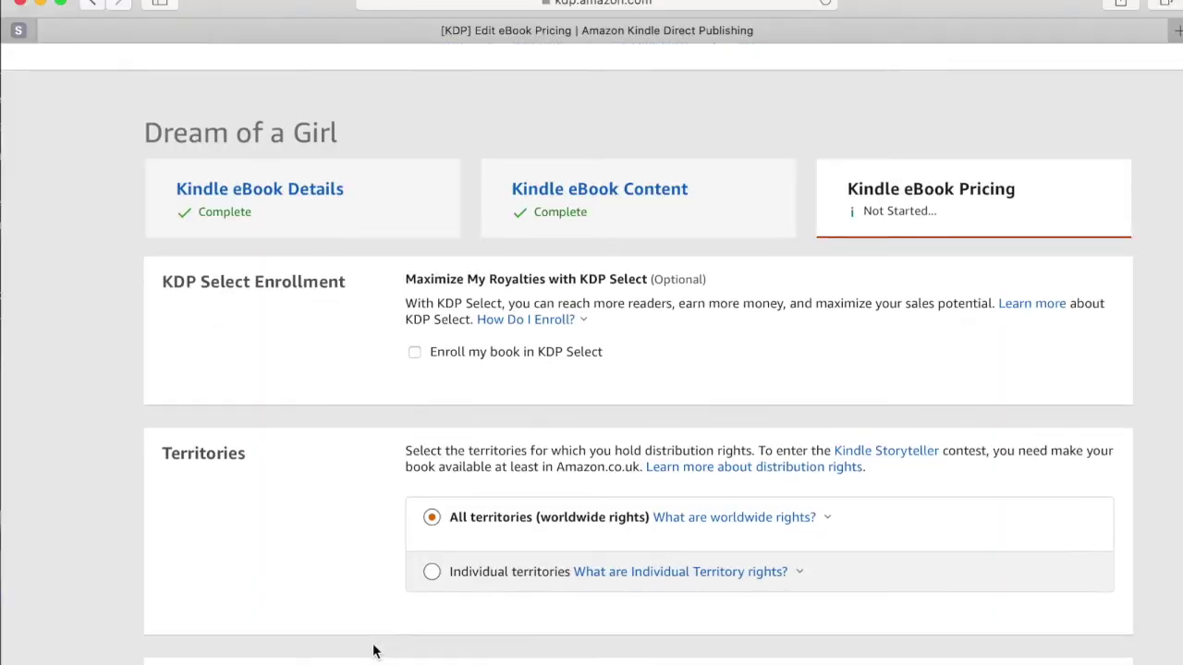
Allow lending for Dream of a Girl, keeping the 35% royalty and $0.99 list price
{"action": "scroll", "coordinate": [372, 649], "scroll_direction": "down", "scroll_amount": 5}
{"action": "scroll", "coordinate": [373, 650], "scroll_direction": "down", "scroll_amount": 4}
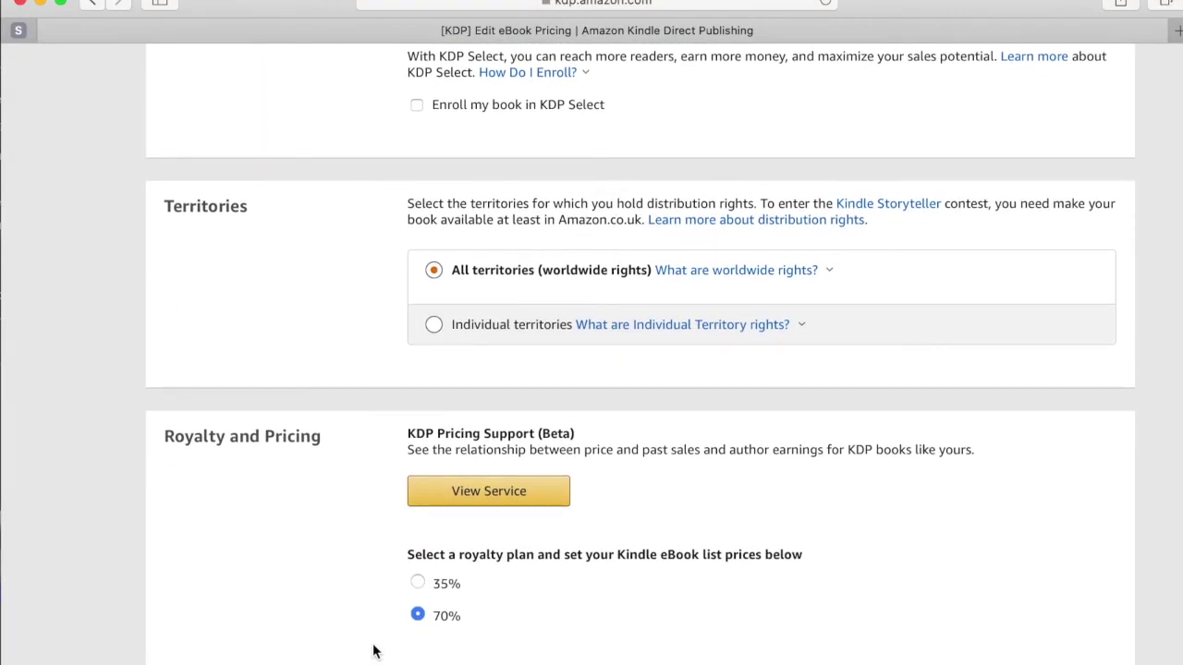
{"action": "scroll", "coordinate": [372, 649], "scroll_direction": "down", "scroll_amount": 6}
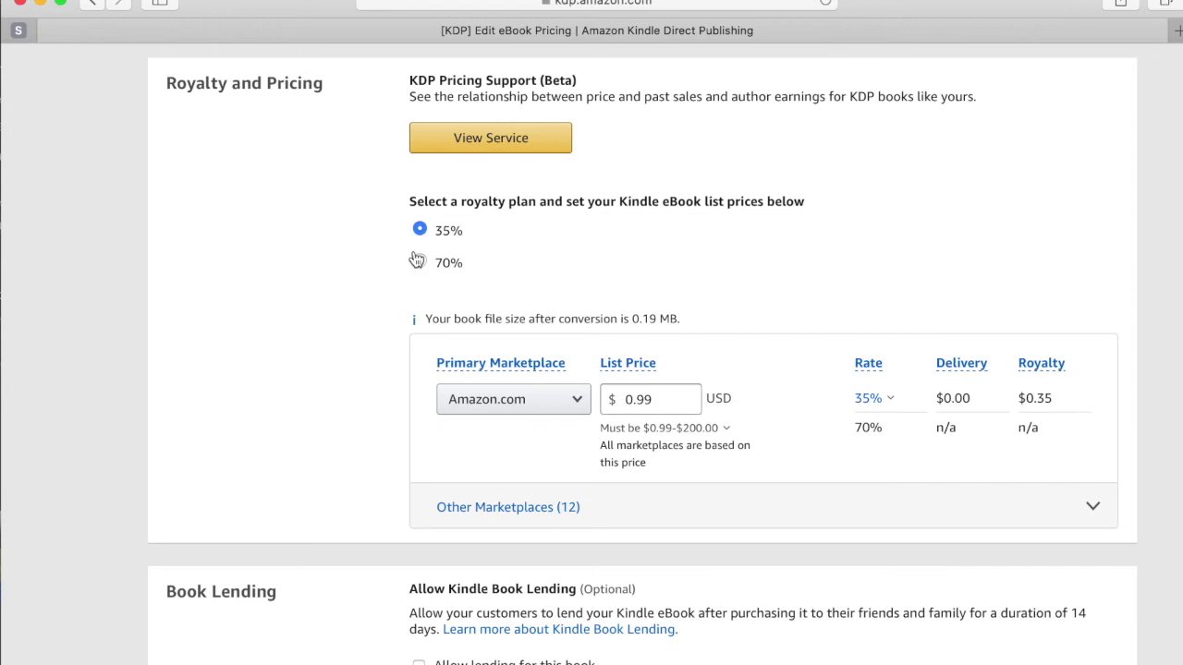
{"action": "scroll", "coordinate": [437, 315], "scroll_direction": "down", "scroll_amount": 5}
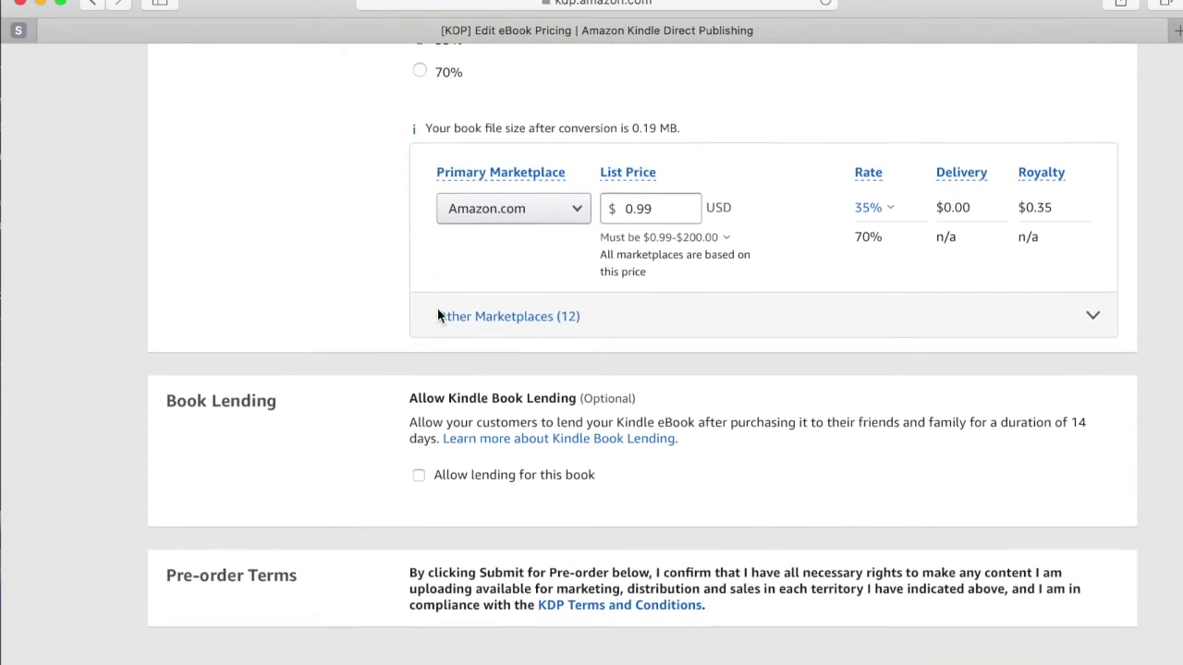
{"action": "left_click", "coordinate": [419, 423]}
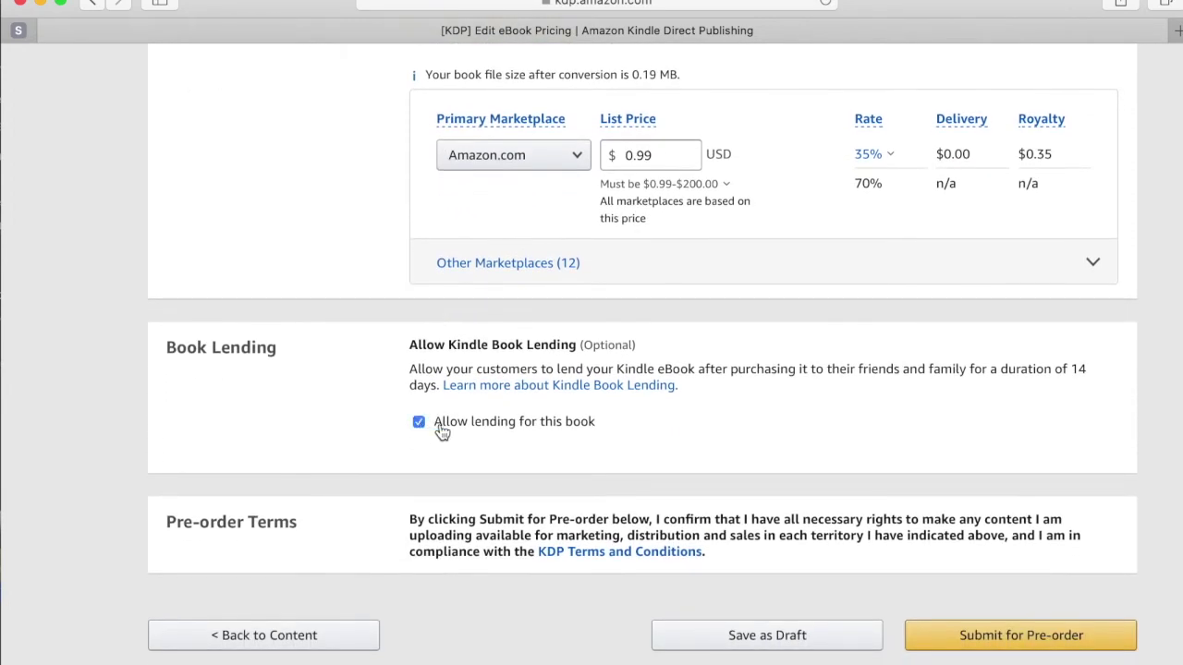
{"action": "scroll", "coordinate": [497, 452], "scroll_direction": "down", "scroll_amount": 2}
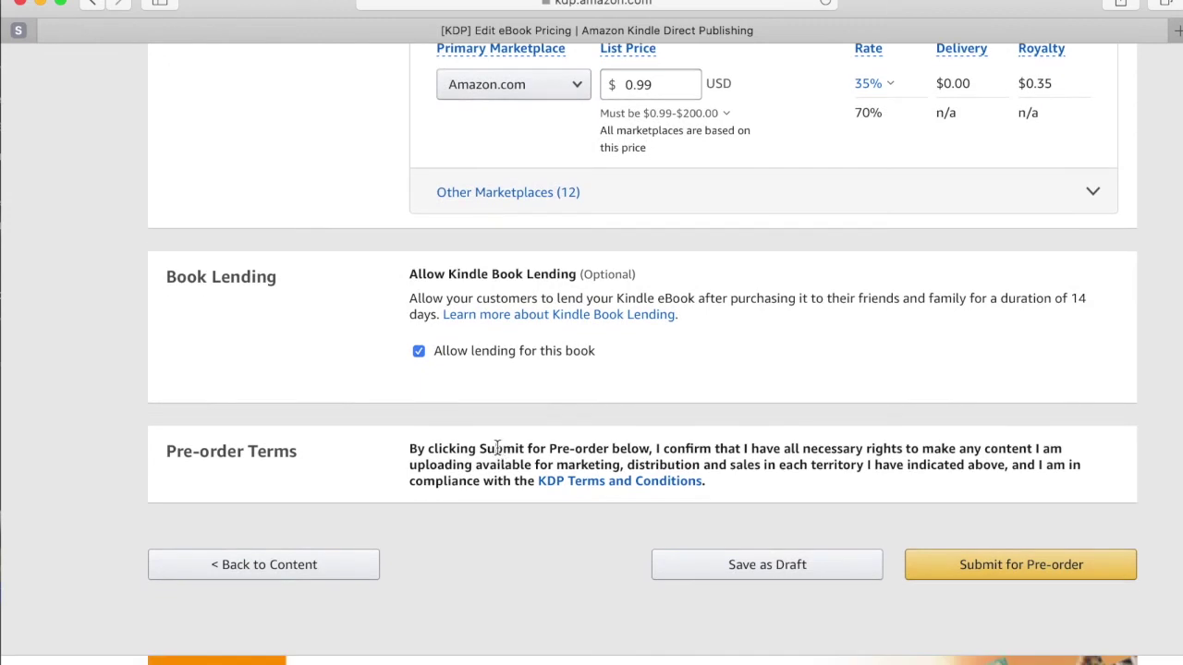